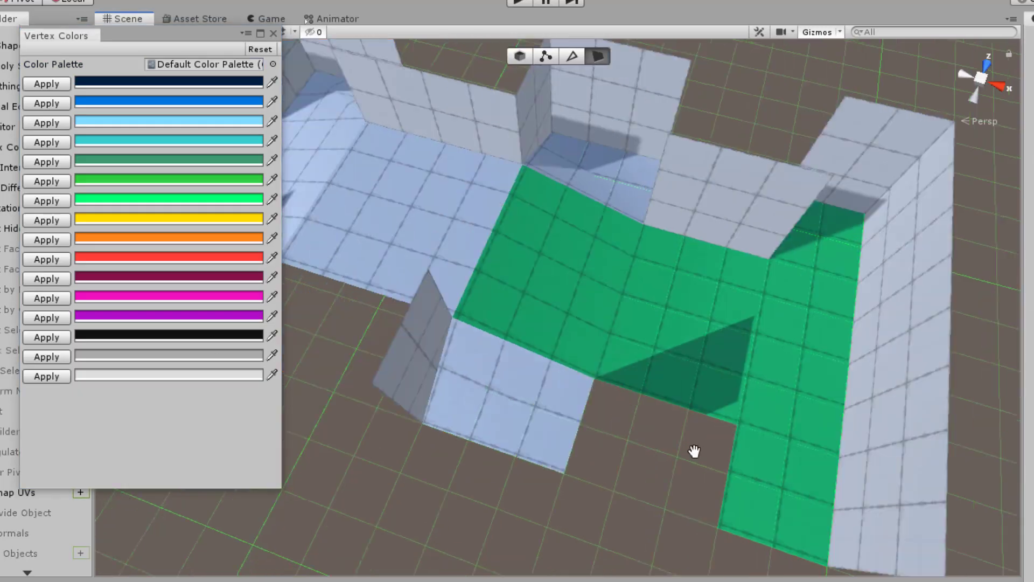
double_click(591, 401, "shift")
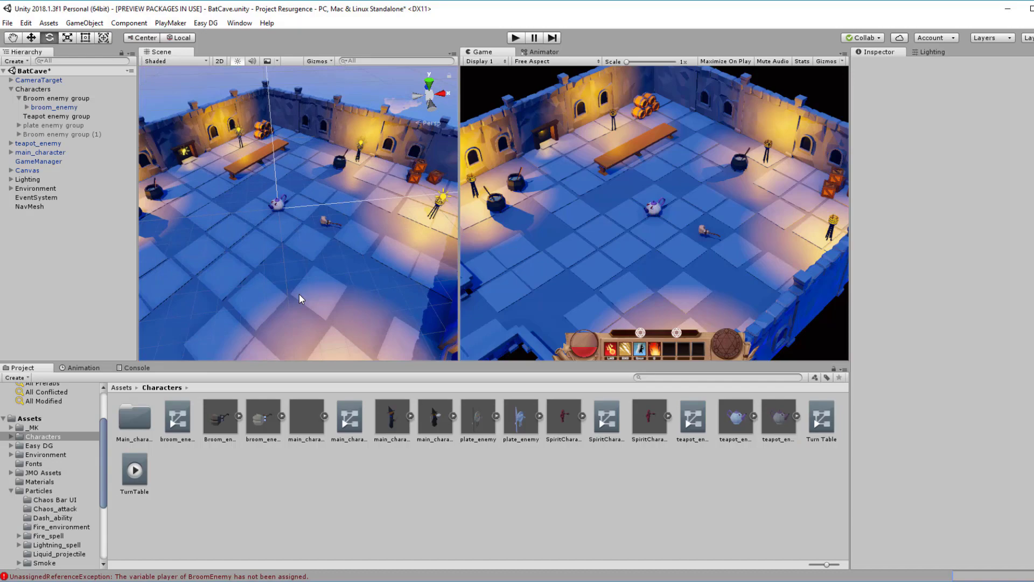
scroll(299, 294, "down", 3)
scroll(319, 256, "up", 10)
left_click_drag(319, 257, 324, 199, "alt")
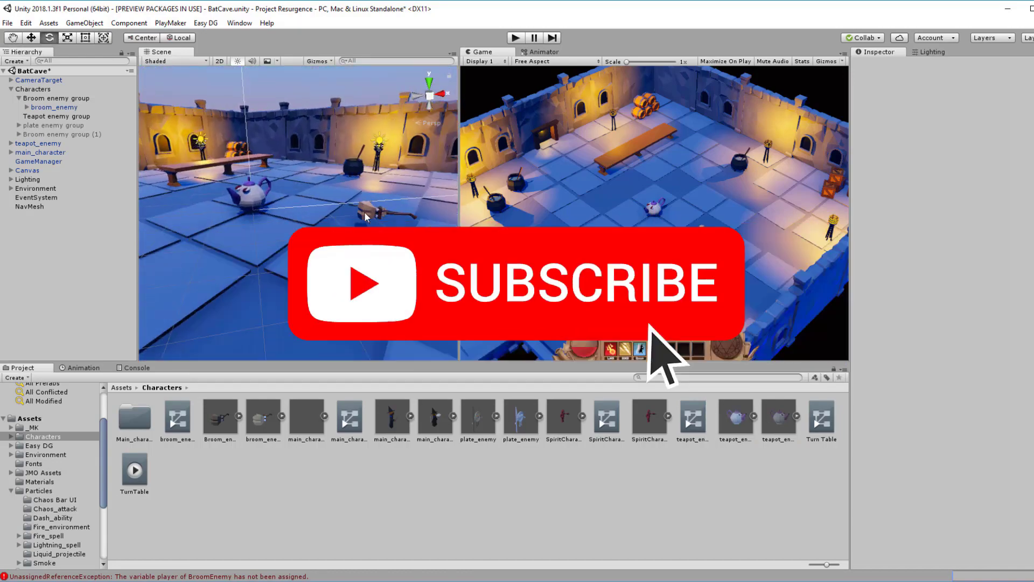
Select the broom enemy in the BatCave scene, run the game briefly in play mode, and stop it.
left_click(366, 212)
left_click(516, 38)
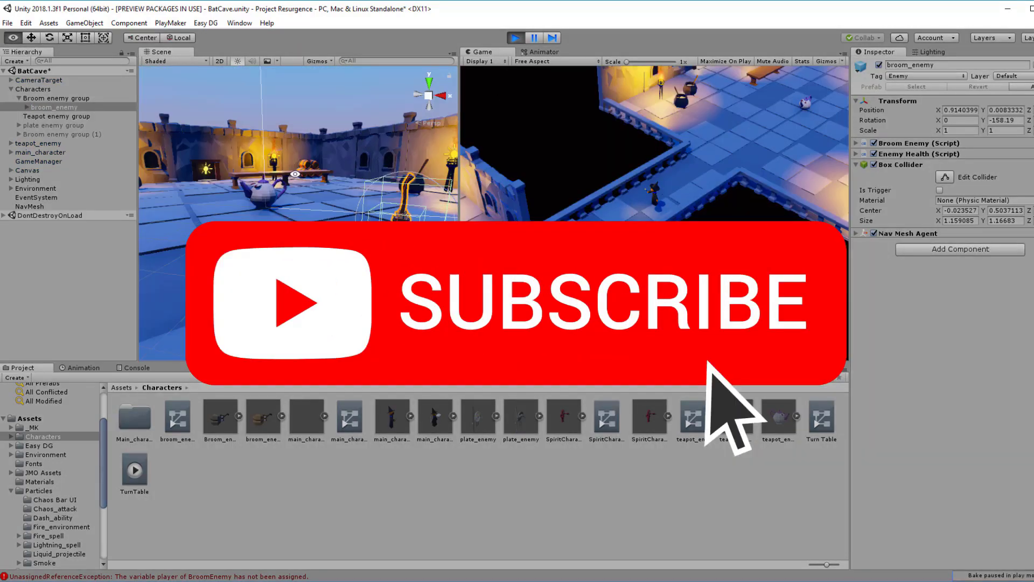
left_click(345, 237)
left_click_drag(345, 231, 376, 204, "alt")
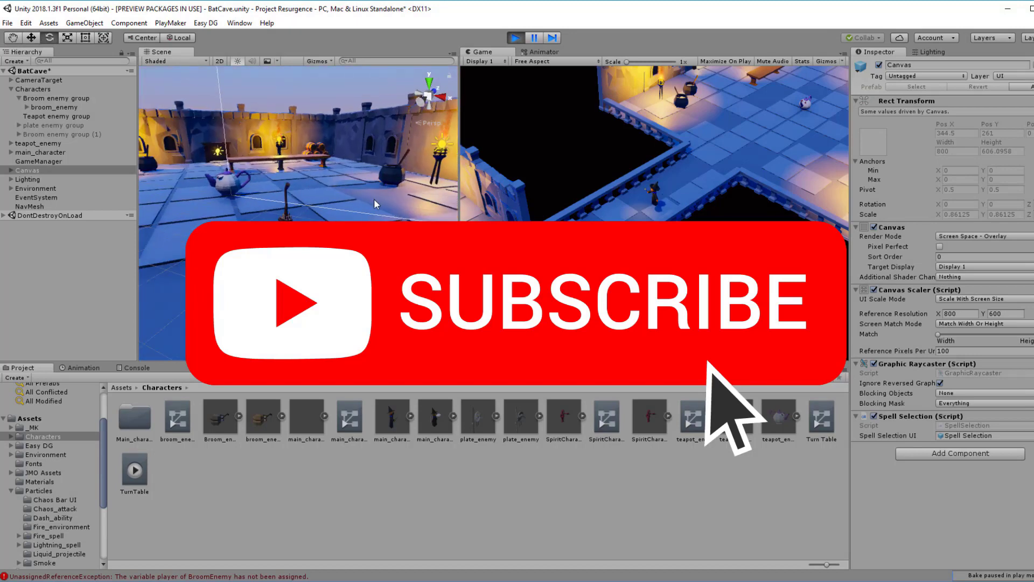
left_click(516, 37)
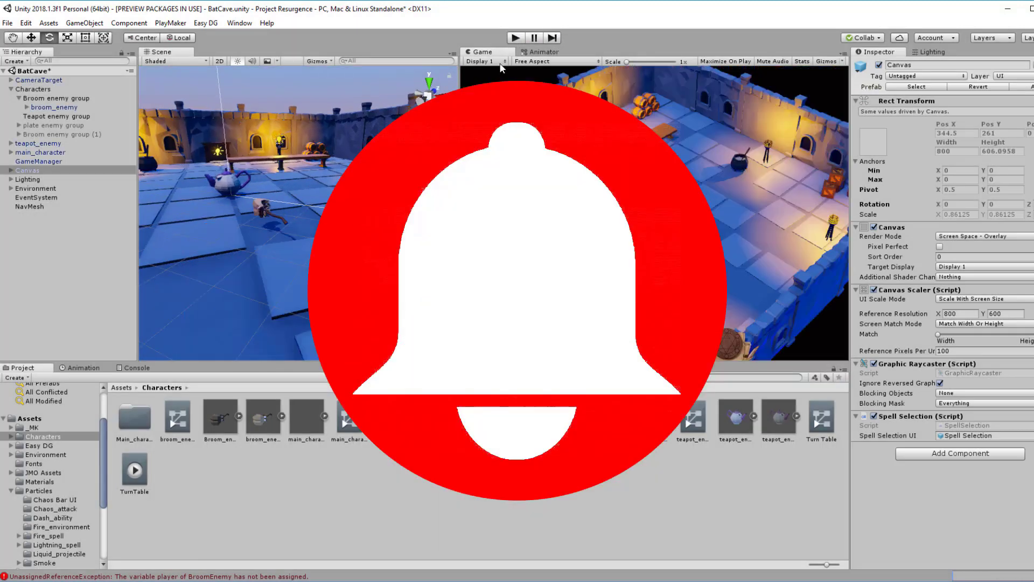
Select broom_enemy and check its Enemy Health script component.
left_click(53, 107)
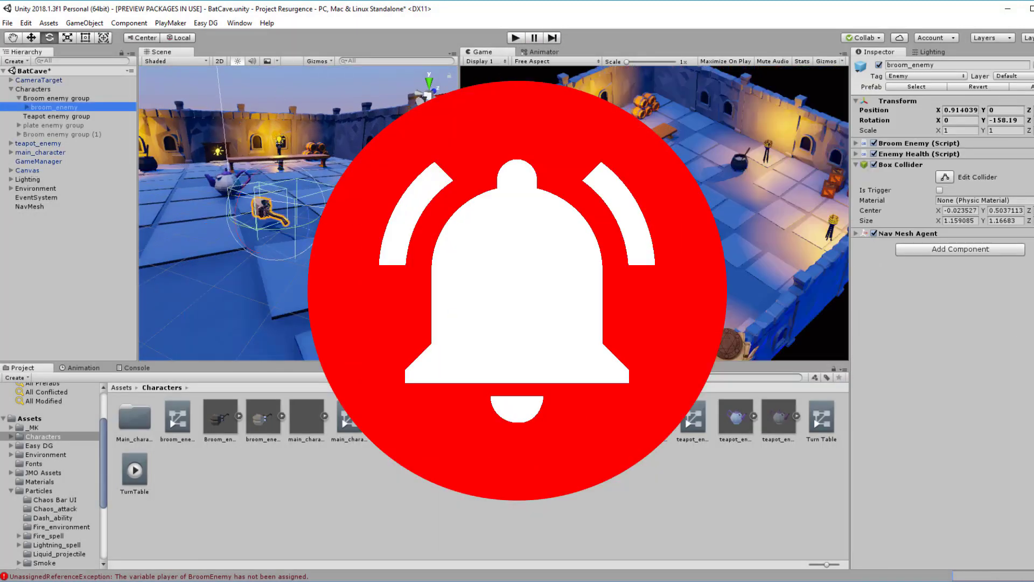
left_click(857, 154)
left_click(857, 154)
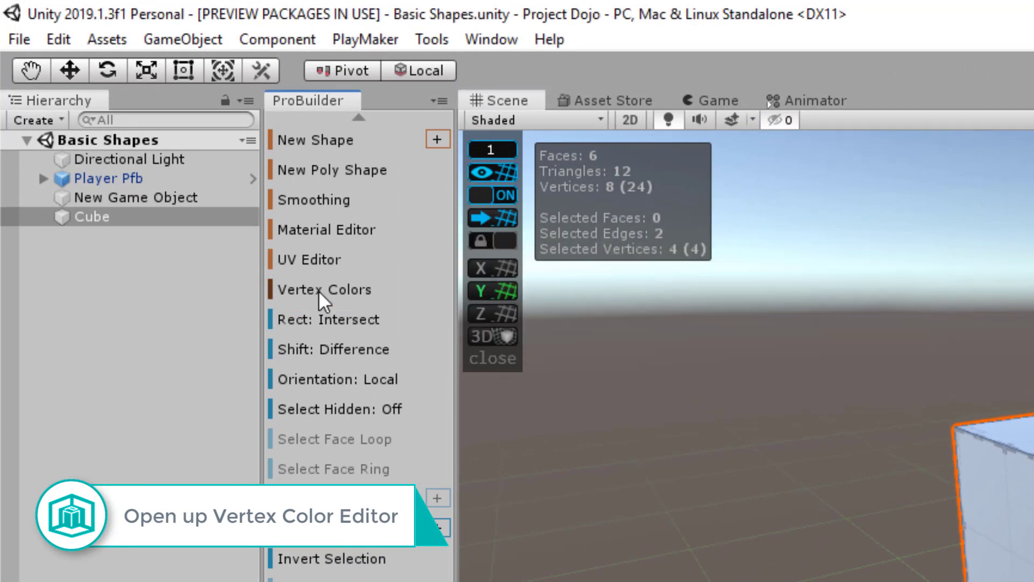
Open the ProBuilder vertex color editor and apply Guppie Green to one side face of the cube.
left_click(318, 291)
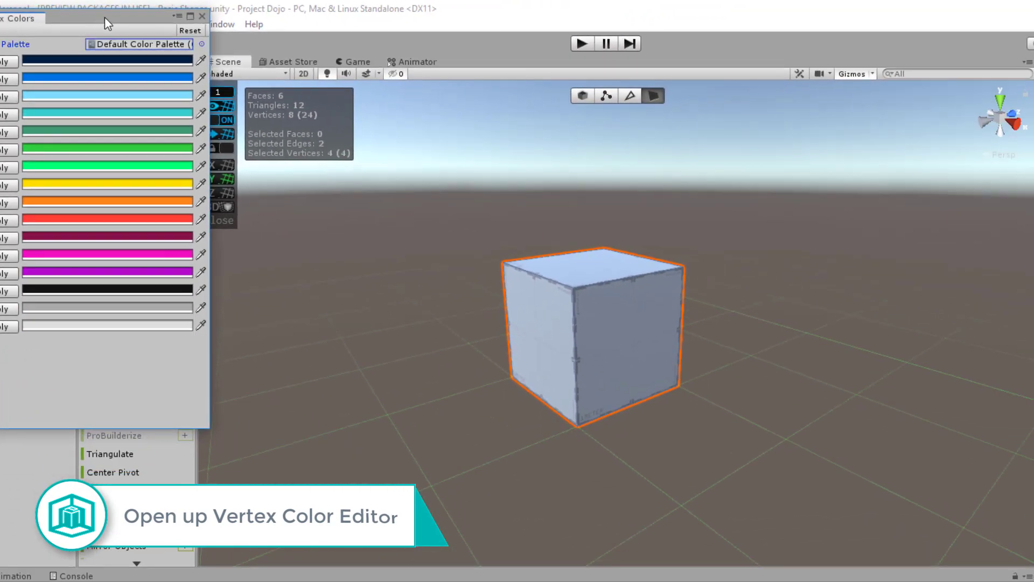
left_click_drag(104, 18, 228, 77)
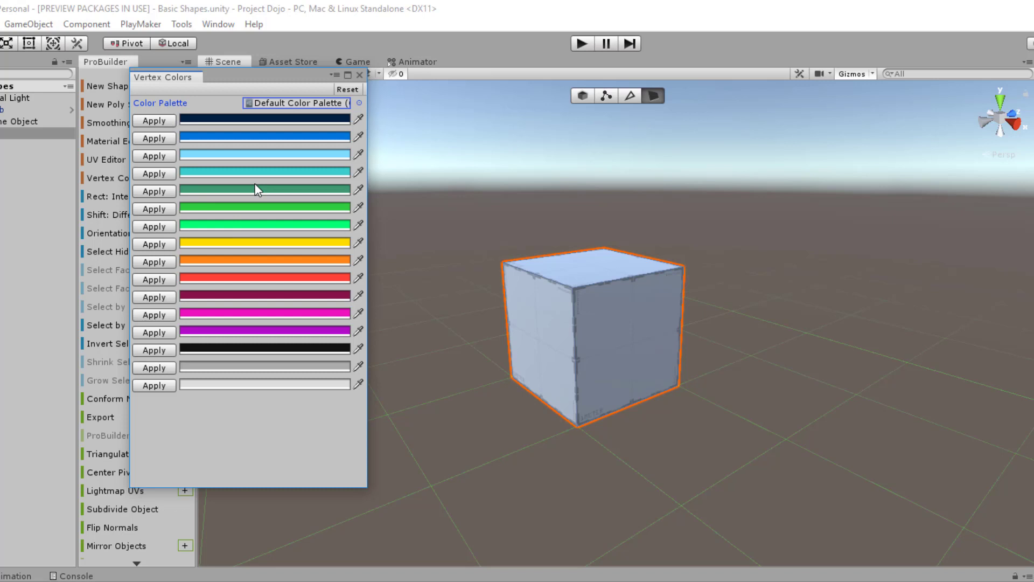
scroll(603, 302, "up", 3)
left_click_drag(604, 302, 646, 319, "alt")
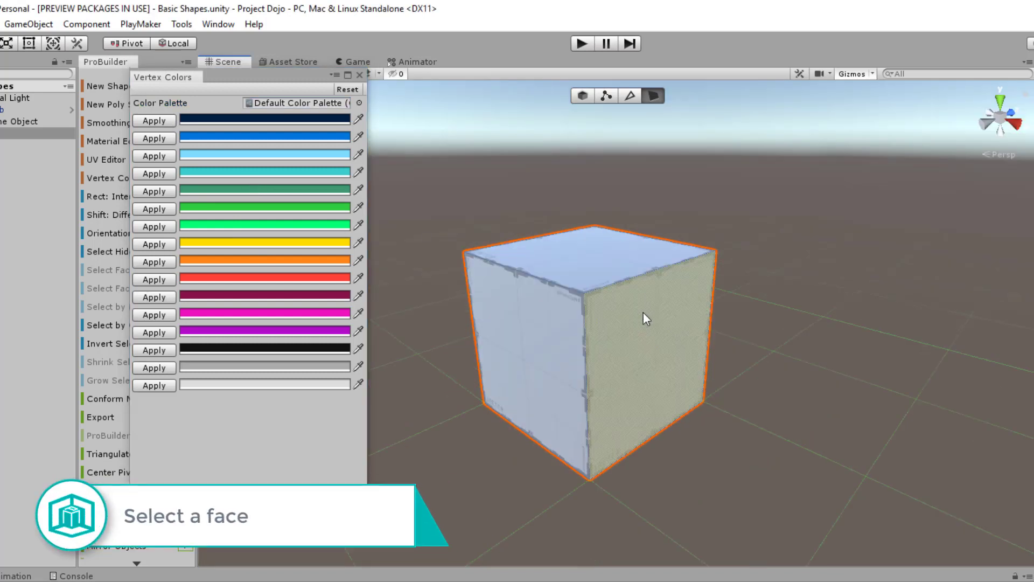
left_click_drag(679, 345, 638, 312, "alt")
left_click(639, 312)
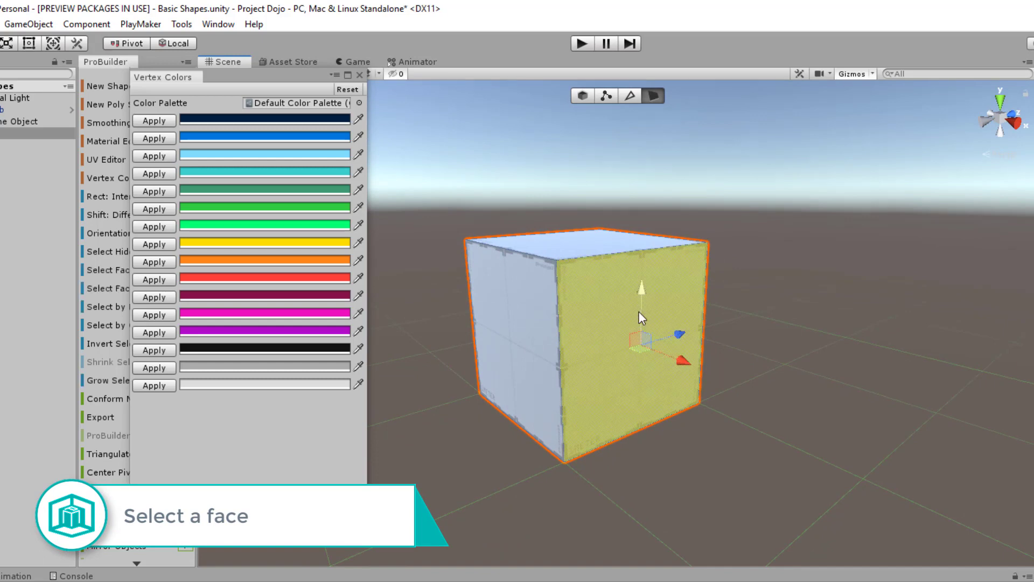
left_click_drag(591, 279, 618, 301, "alt")
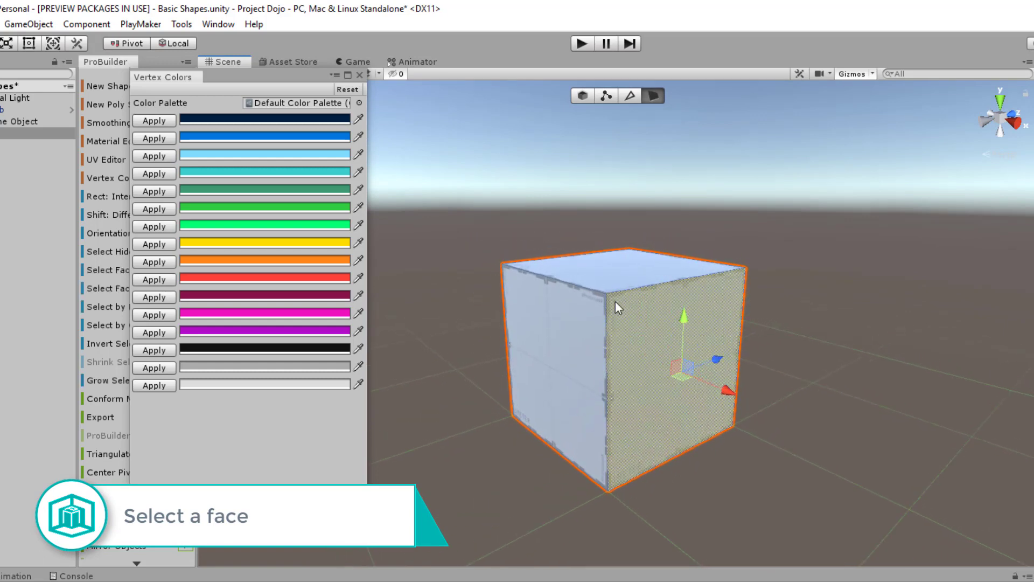
left_click(155, 227)
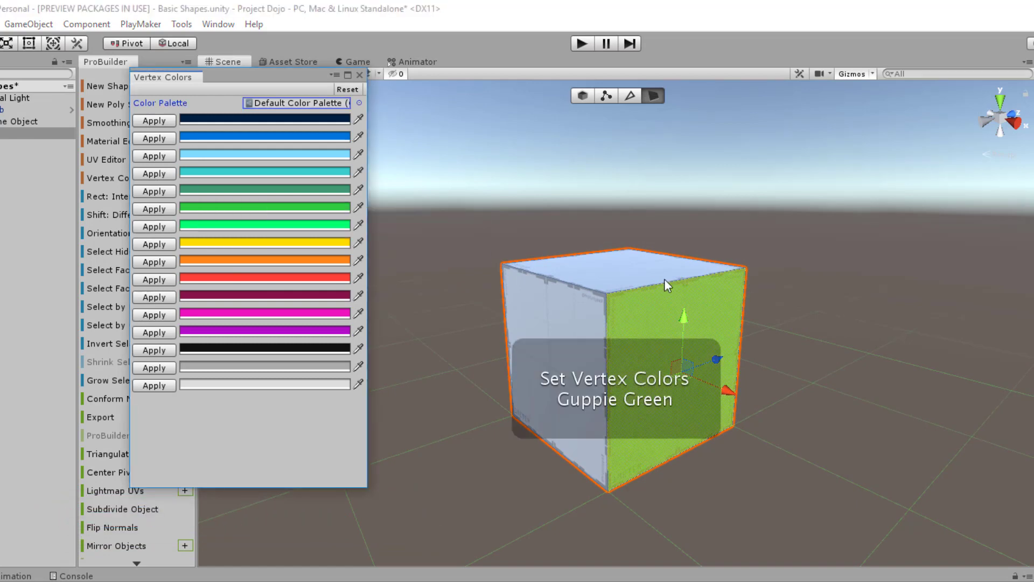
left_click(933, 364)
Apply the yellow palette color to the cube's top face and two unpainted side faces together.
left_click_drag(917, 360, 880, 345, "alt")
left_click(631, 275)
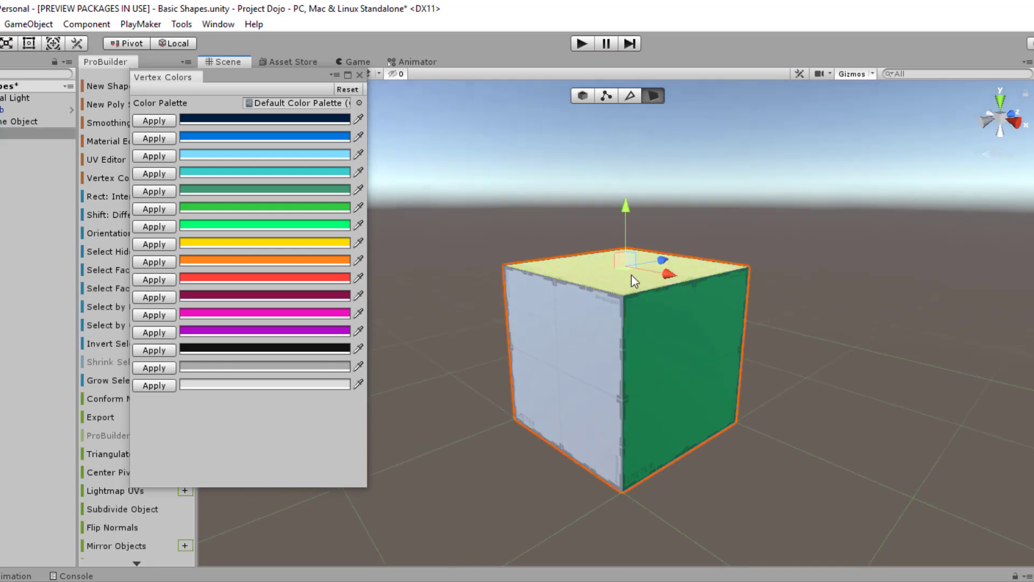
left_click(560, 334, "shift")
left_click_drag(558, 337, 734, 407, "alt")
left_click(624, 358, "shift")
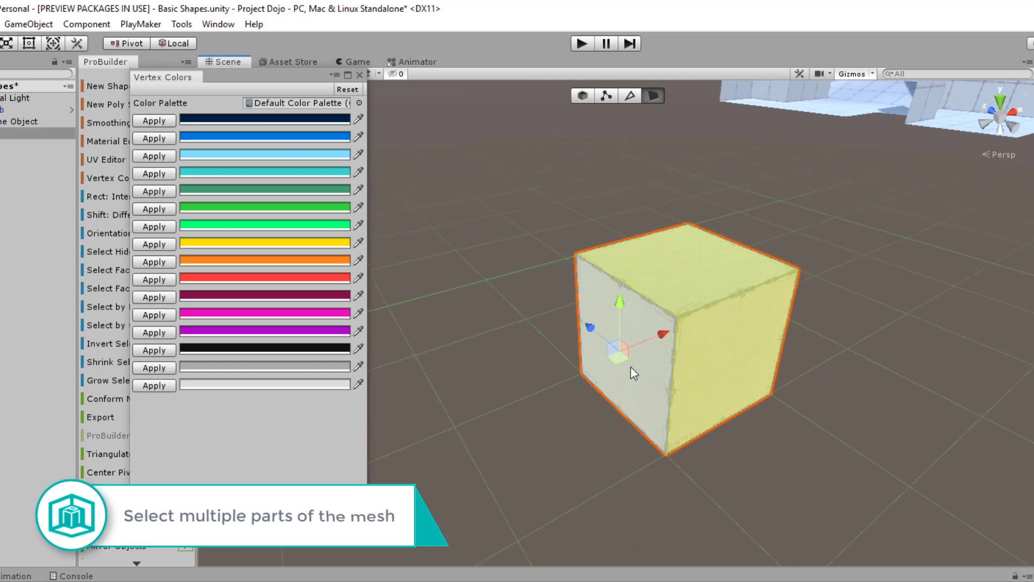
left_click(153, 244)
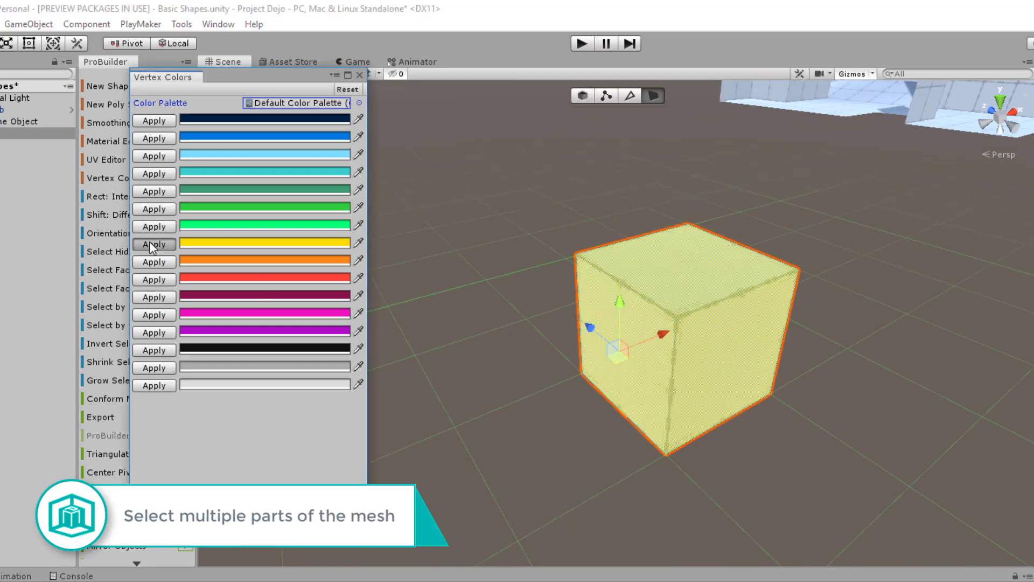
left_click(866, 357)
left_click_drag(865, 353, 296, 350, "alt")
In edge selection mode, apply Smoky Black to a vertical edge of the cube and the top edge meeting it.
left_click(631, 97)
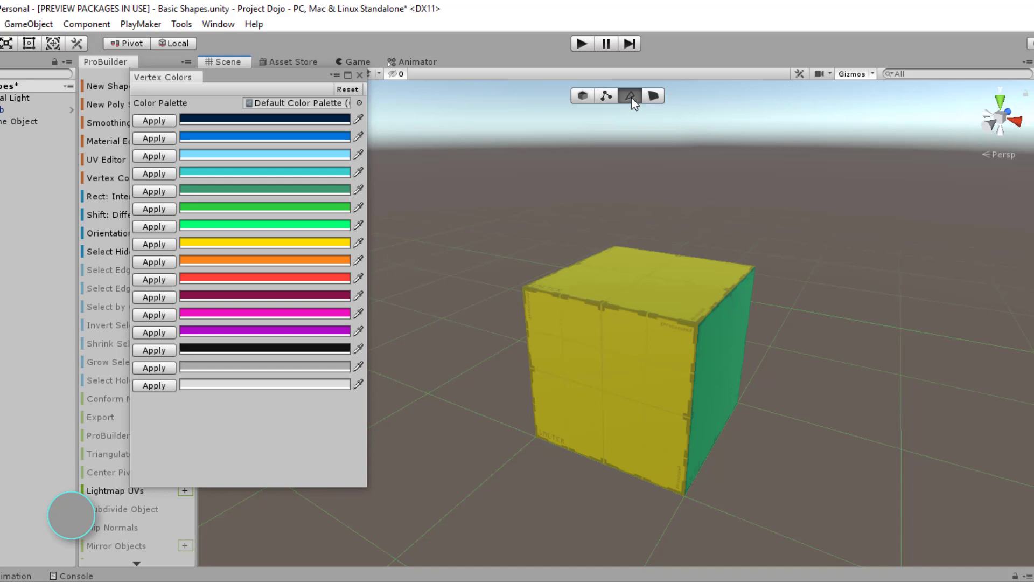
left_click(614, 308)
left_click_drag(464, 362, 691, 338, "alt")
left_click(689, 345, "shift")
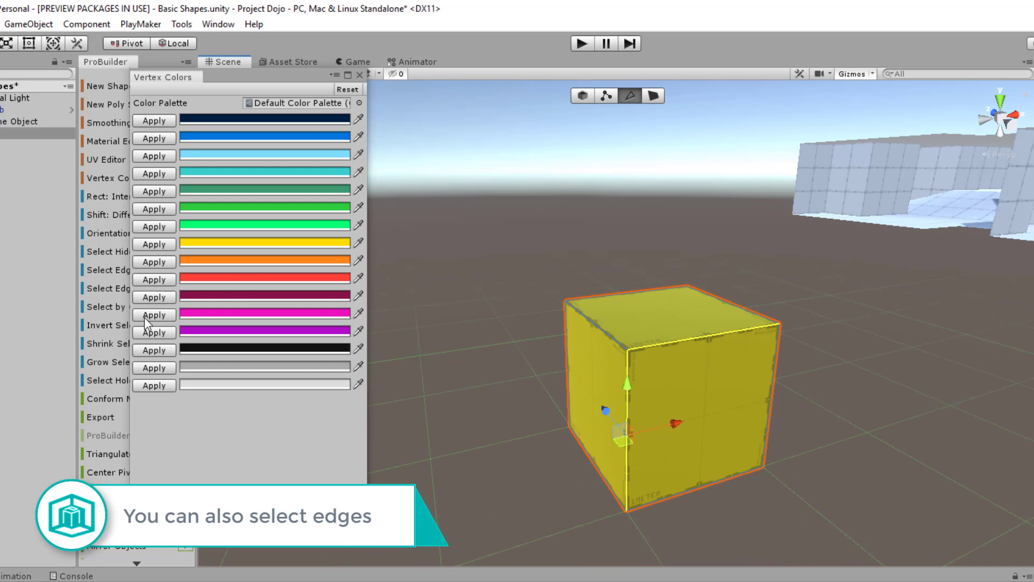
left_click(155, 350)
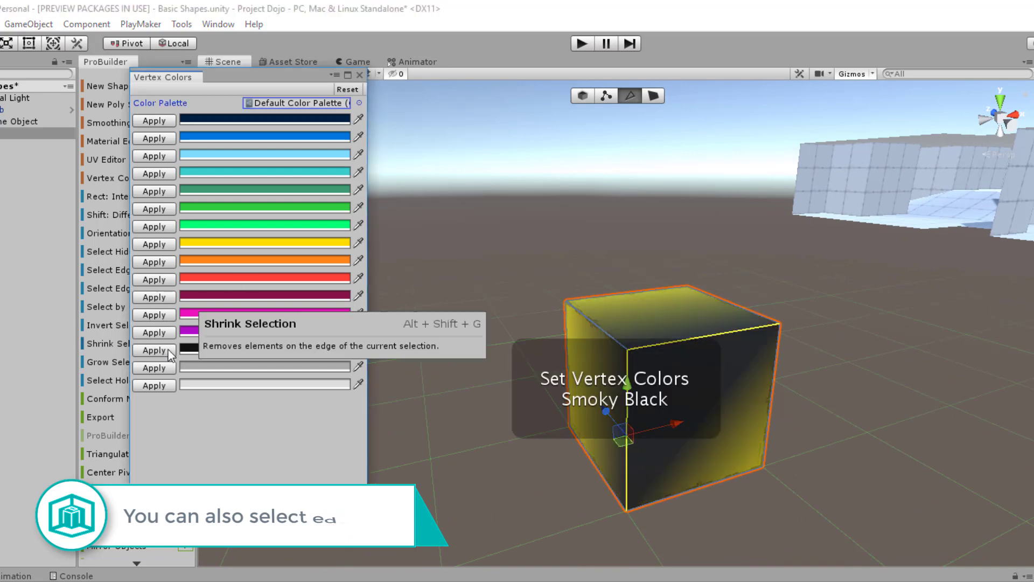
Examine the black-to-yellow blending around the cube by selecting its edges one at a time.
left_click(771, 410)
left_click_drag(849, 453, 894, 350, "alt")
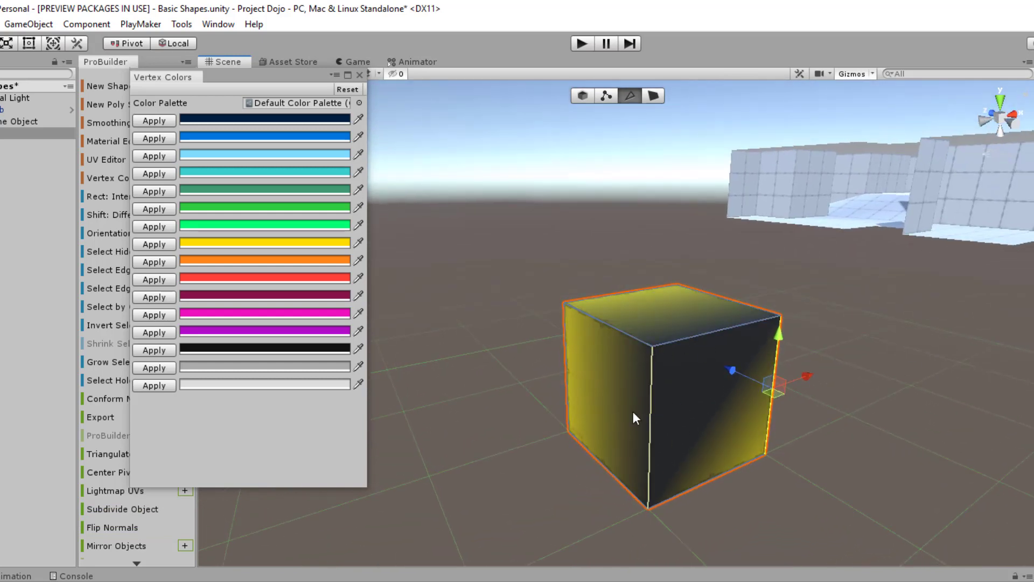
left_click_drag(786, 447, 751, 350, "alt")
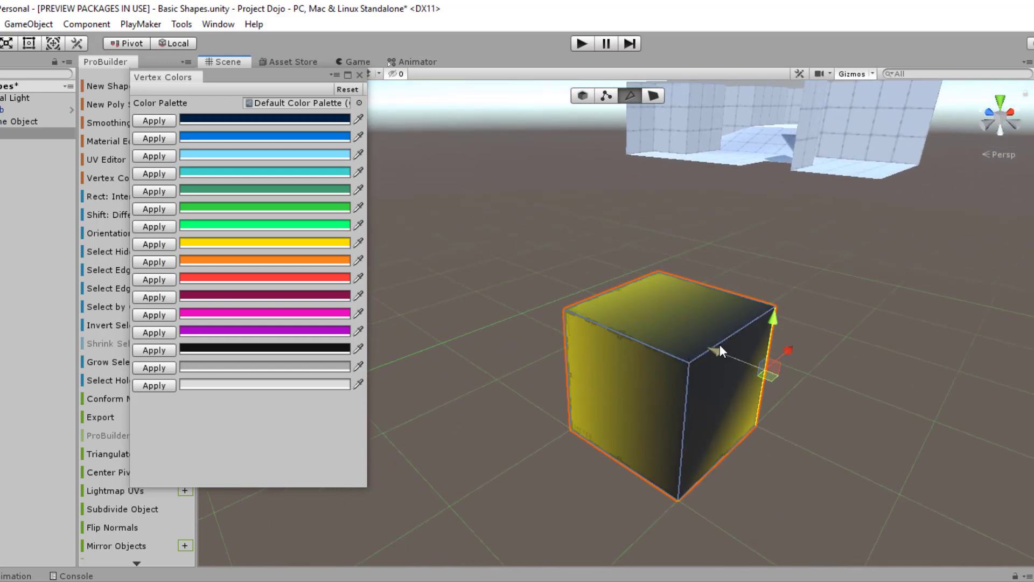
left_click(752, 319)
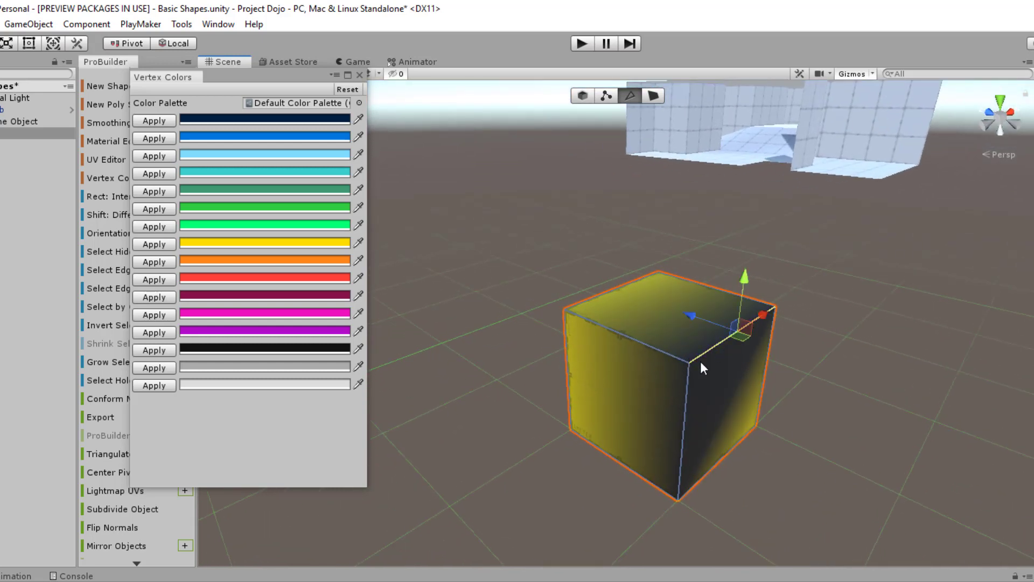
left_click(690, 410)
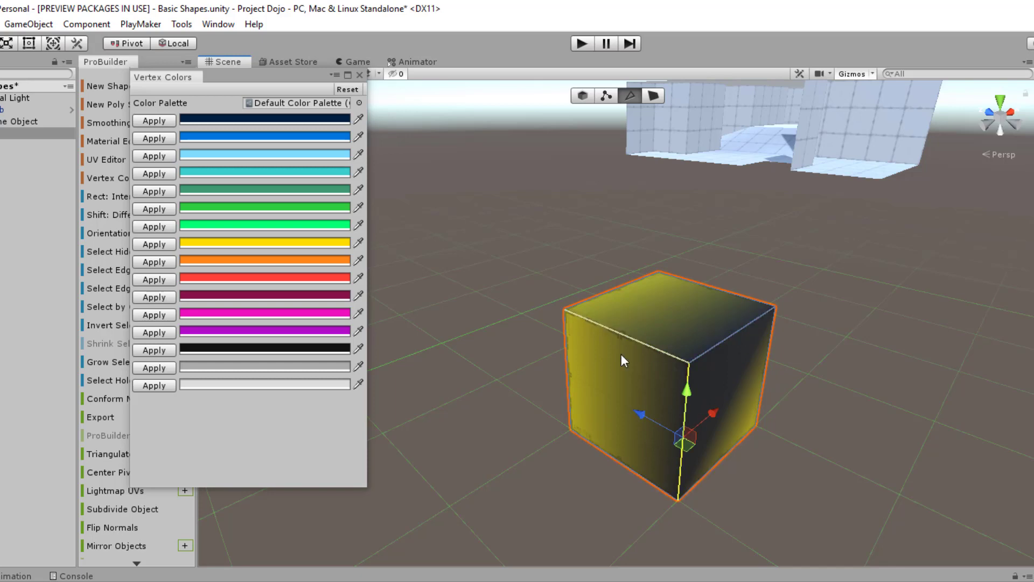
Apply the orange palette color to the cube's top edge that runs from the black corner to the unpainted side.
left_click_drag(622, 354, 909, 443, "alt")
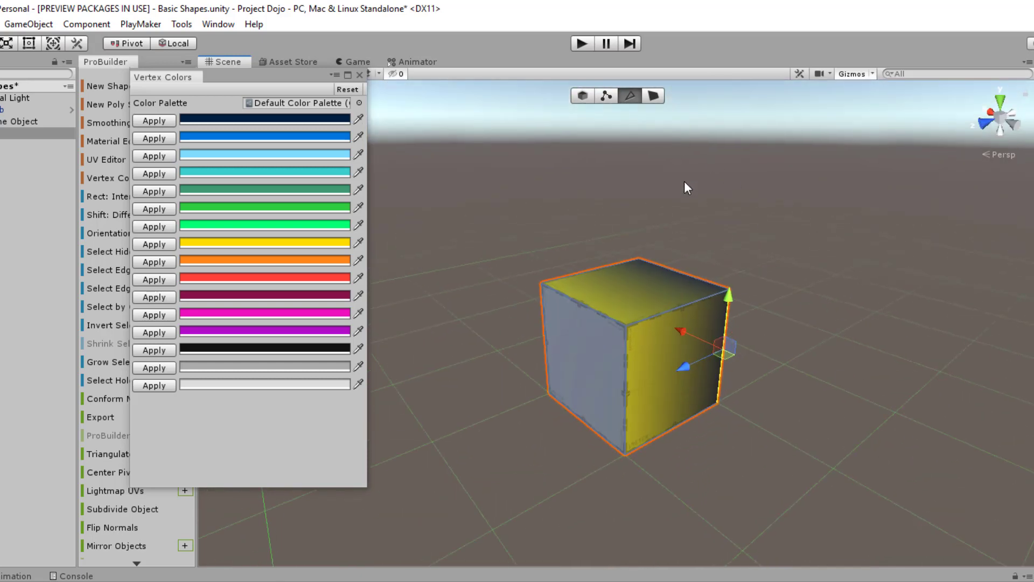
left_click(663, 312)
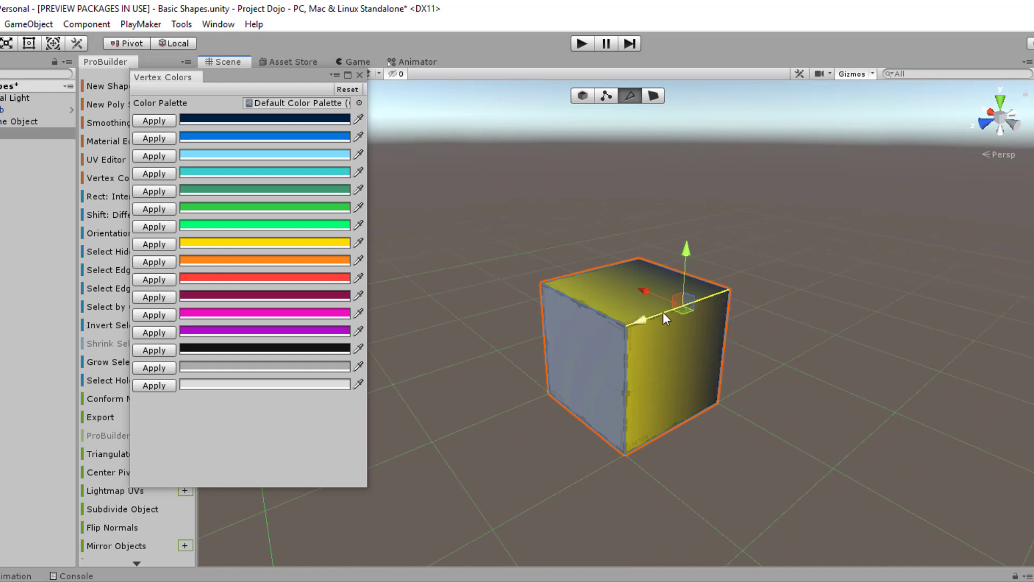
scroll(740, 321, "up", 2)
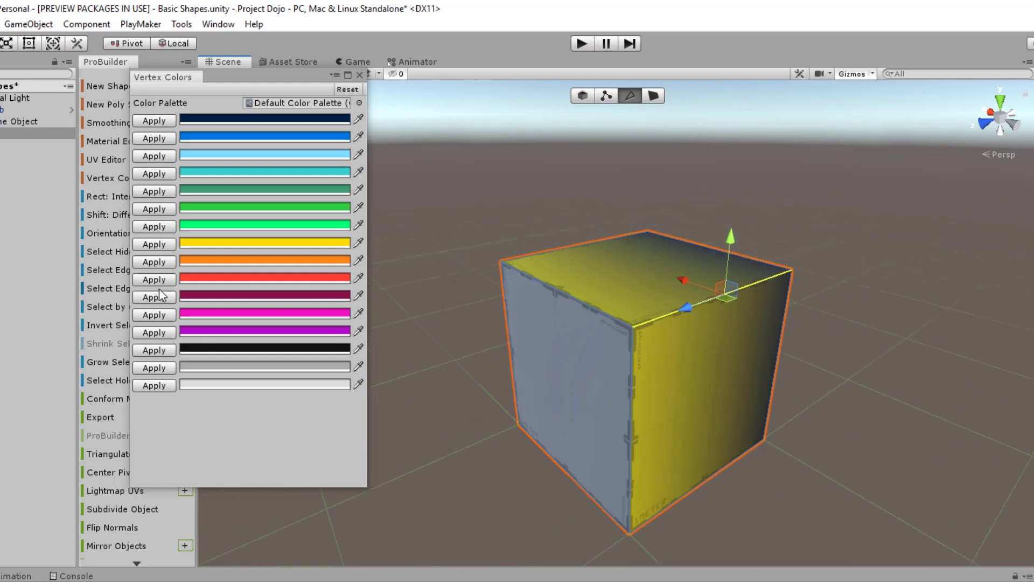
left_click(157, 261)
left_click(854, 308)
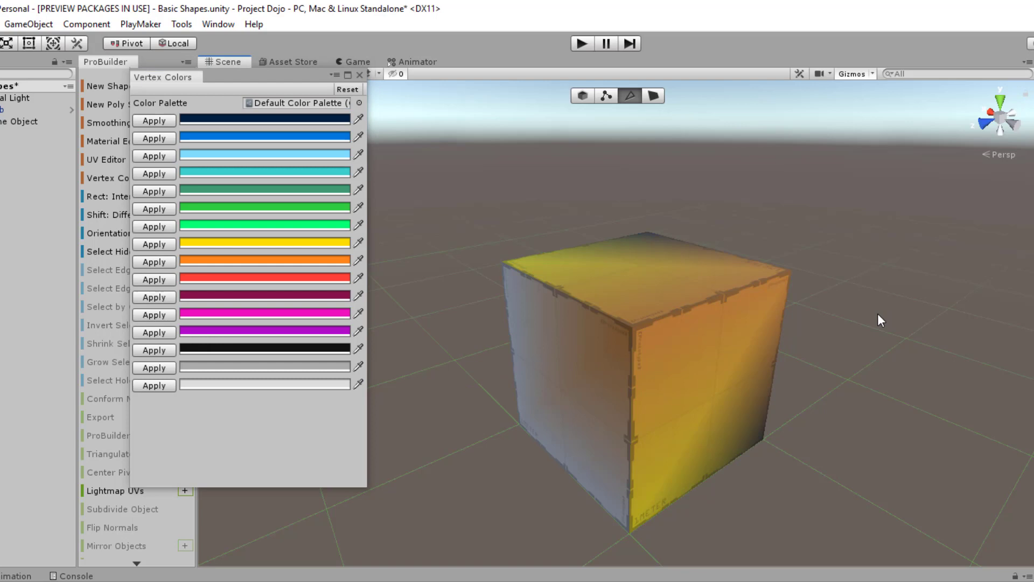
In vertex selection mode, apply Bright Navy Blue to the cube's upper corner where the orange edge meets the unpainted side.
scroll(878, 314, "down", 4)
left_click_drag(877, 314, 929, 317, "alt")
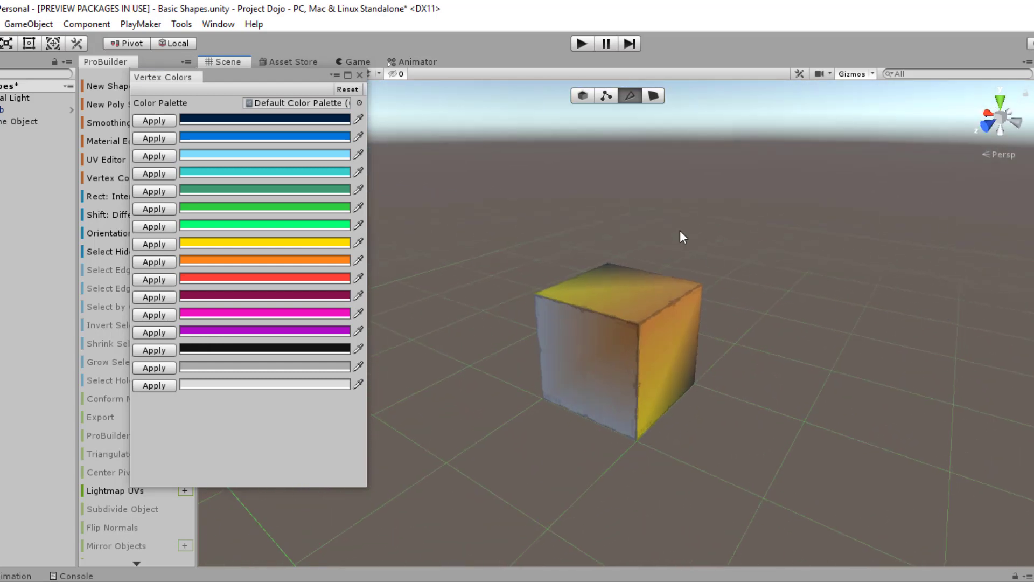
left_click_drag(682, 230, 651, 184, "alt")
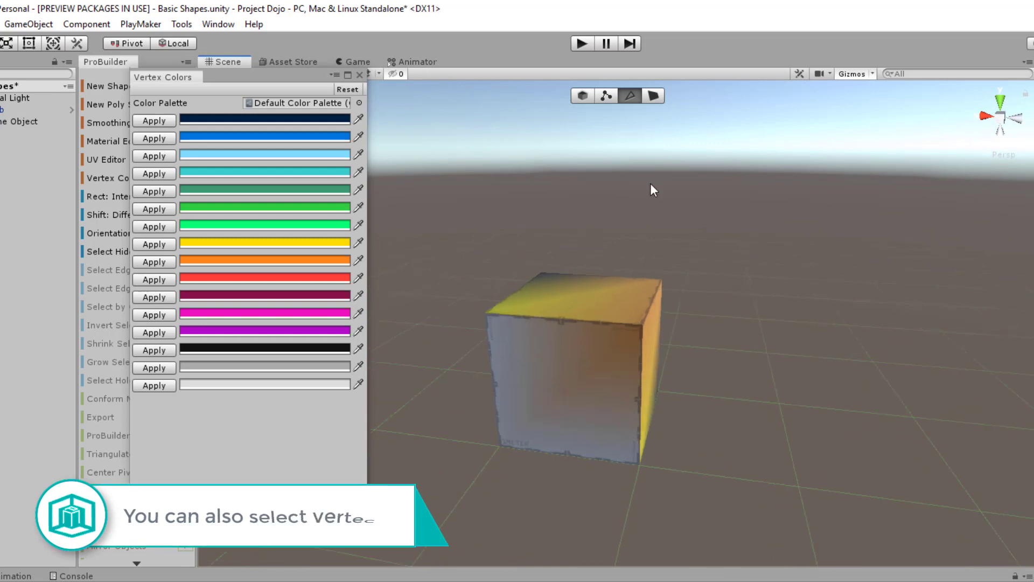
left_click(608, 97)
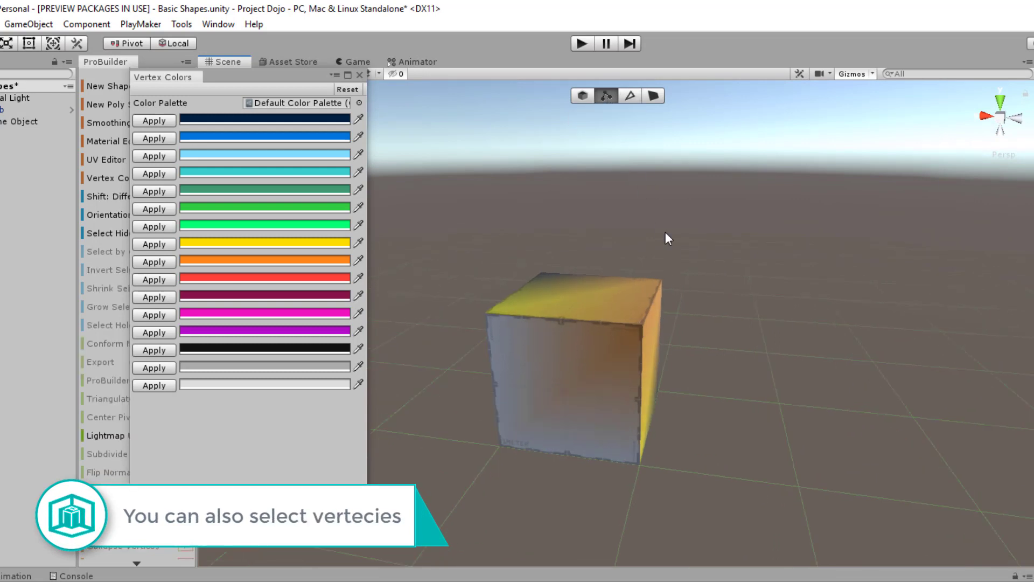
left_click(643, 329)
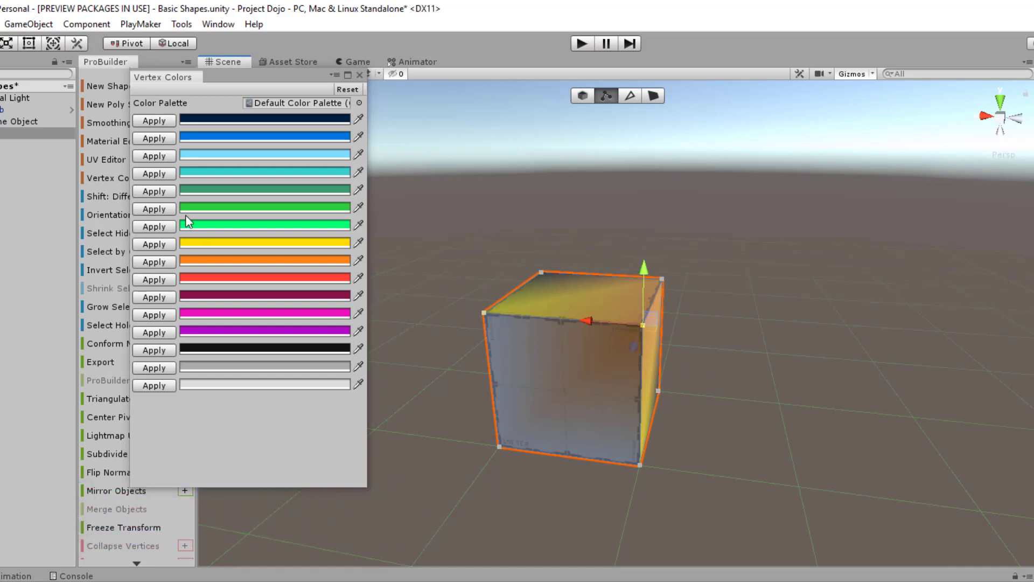
left_click(154, 139)
Apply Bright Navy Blue to the blue corner and both lower corners of the same side face.
scroll(772, 311, "up", 2)
scroll(772, 311, "up", 2)
left_click_drag(772, 312, 597, 353, "alt")
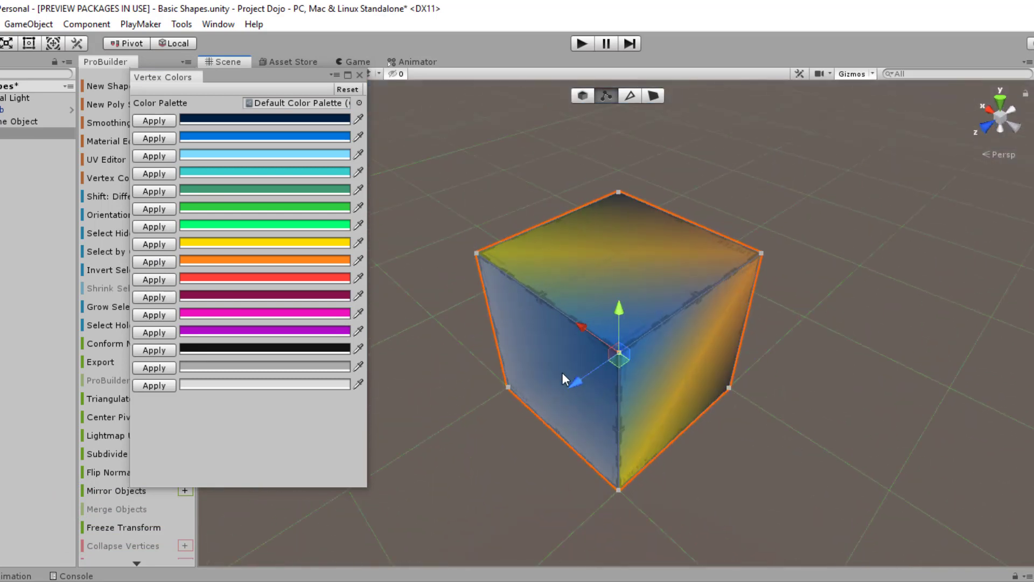
left_click_drag(777, 402, 733, 291, "alt")
left_click(681, 439, "shift")
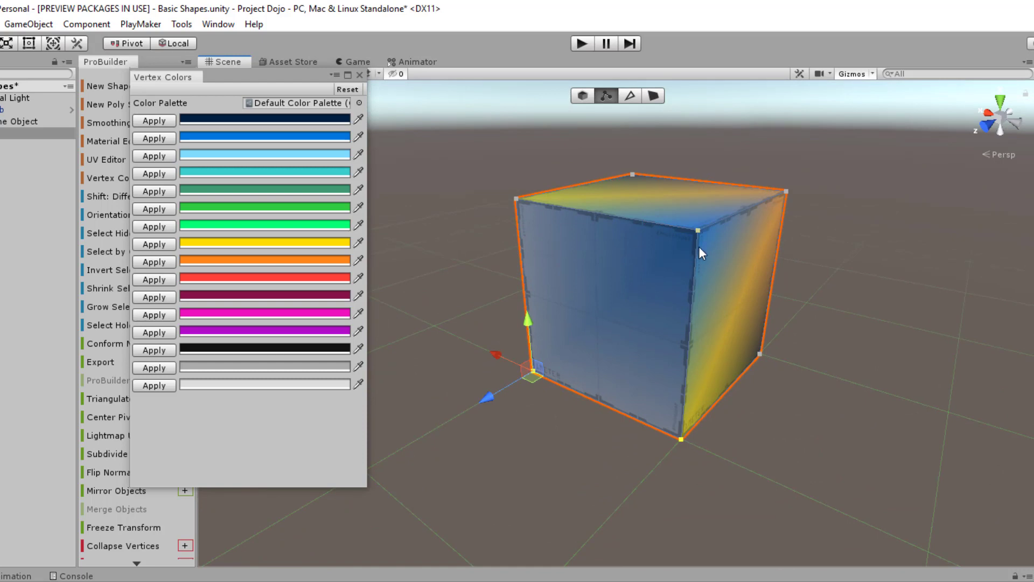
middle_click_drag(643, 338, 654, 370)
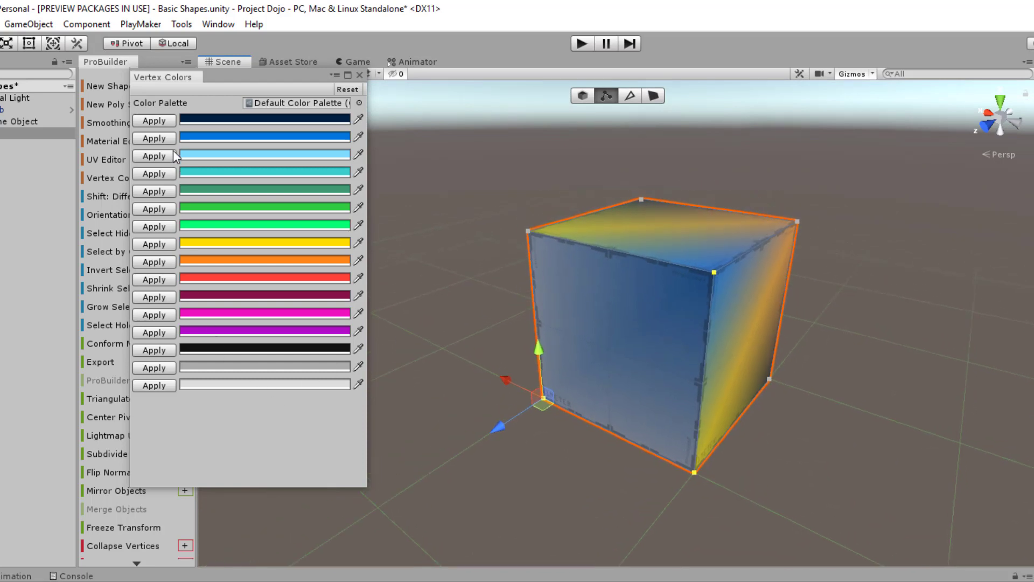
left_click(164, 138)
left_click(938, 440)
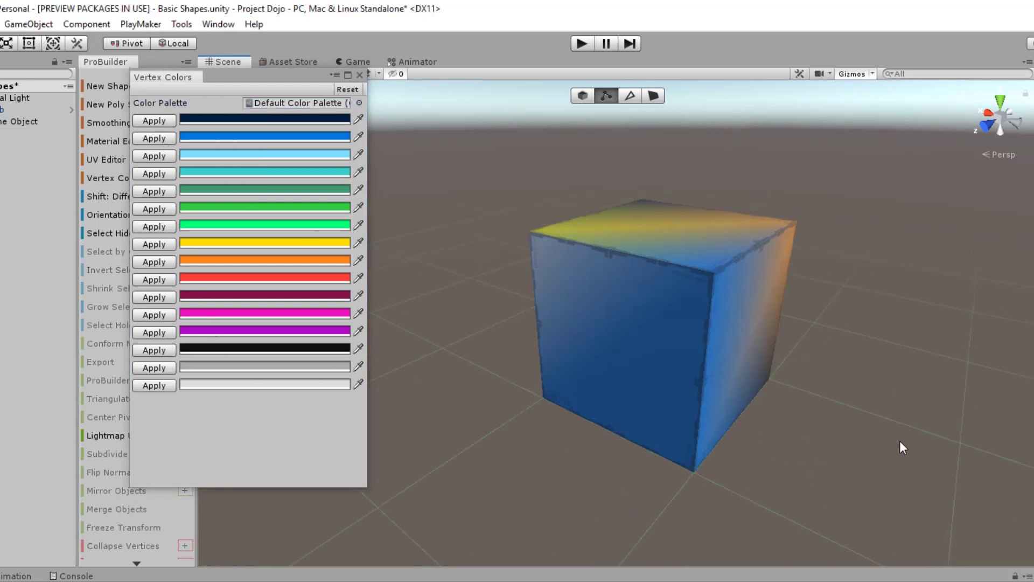
left_click_drag(900, 440, 664, 446, "alt")
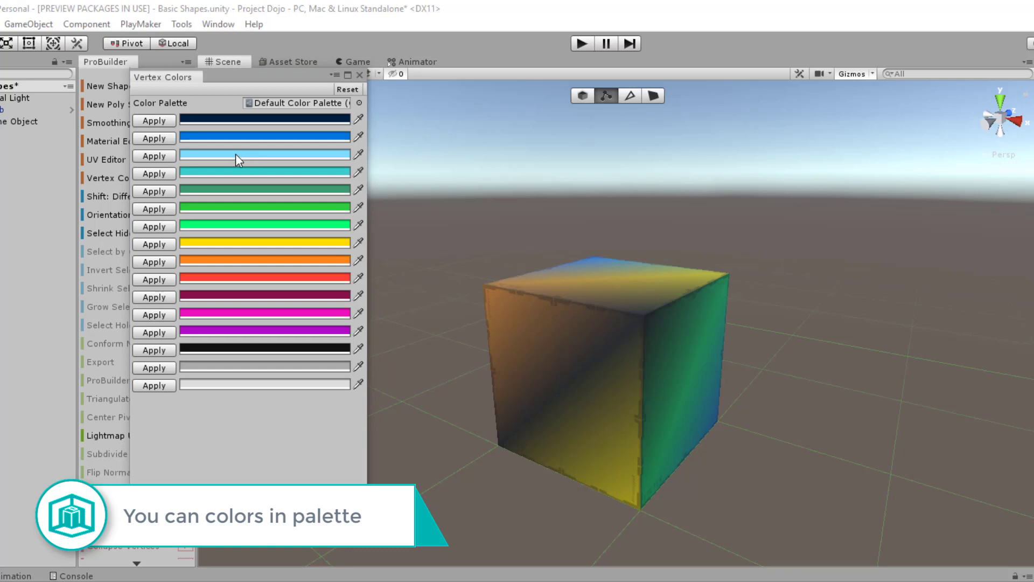
Lighten the third palette color to hex 90DBF8, and replace it with green sampled from the scene gizmo's Y axis.
left_click_drag(1032, 137, 846, 125)
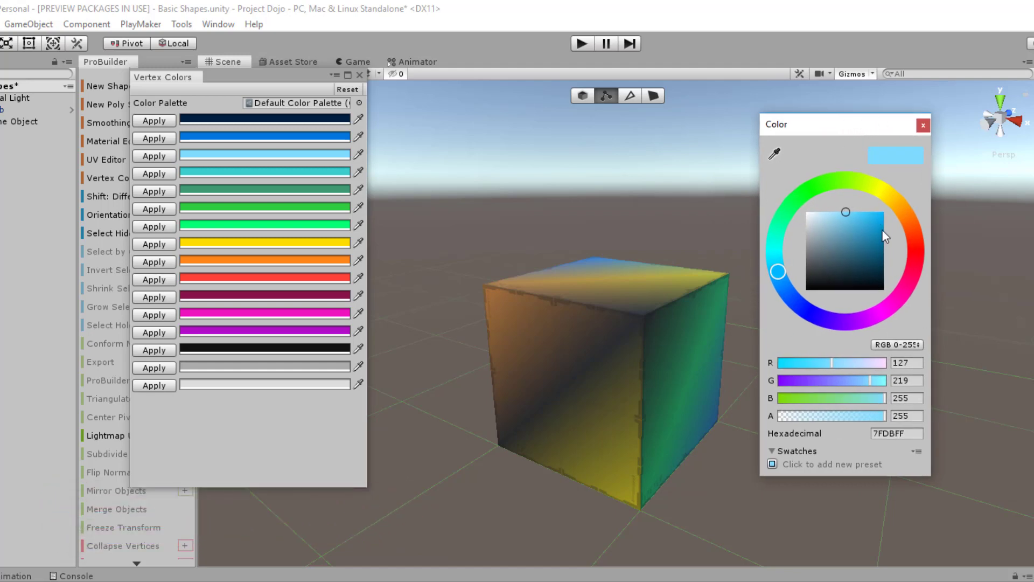
mouse_move(854, 213)
left_mouse_down()
mouse_move(889, 215)
mouse_move(839, 214)
left_mouse_up()
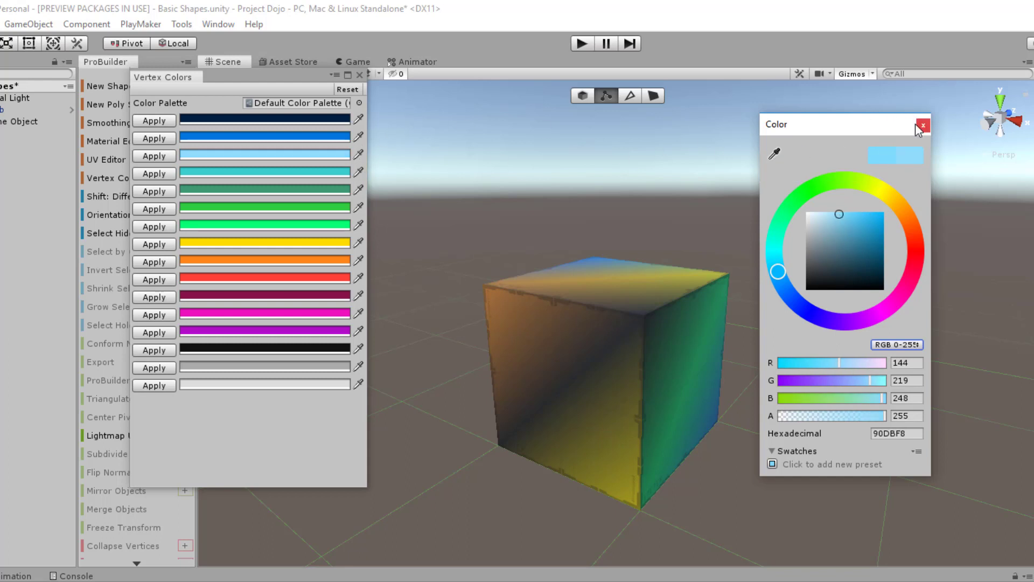
left_click(774, 154)
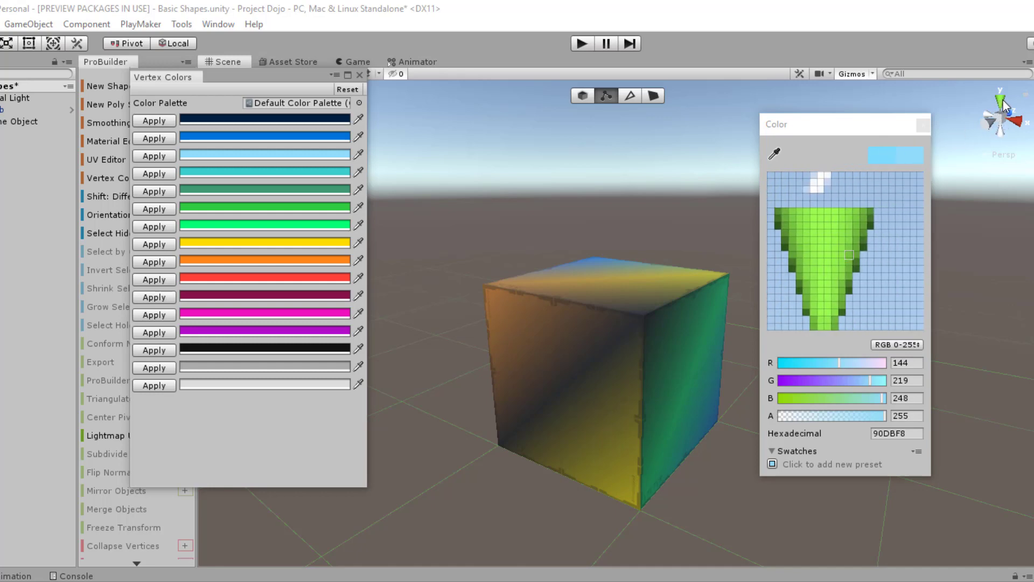
left_click(699, 460)
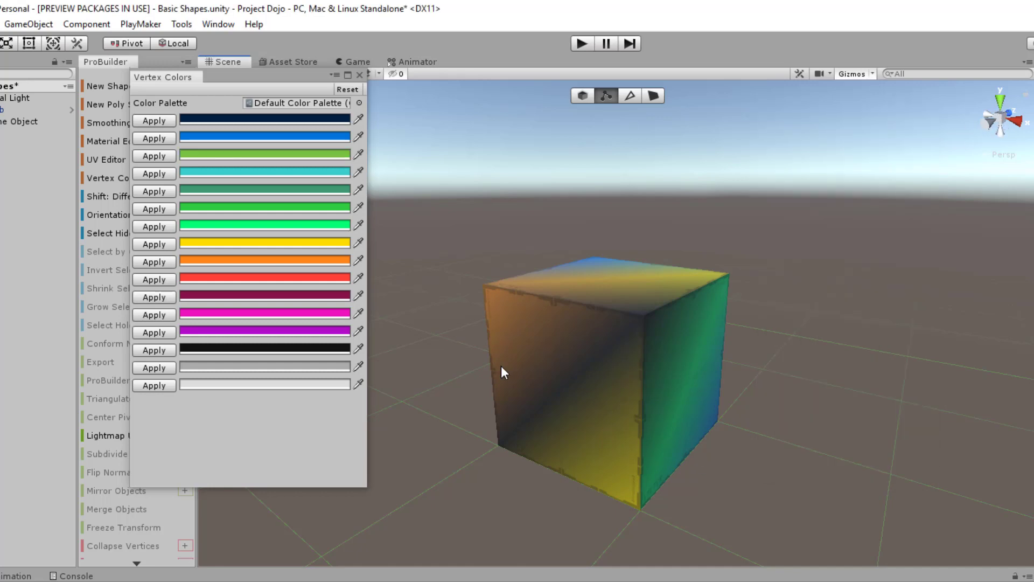
Change both gray colors at the end of the palette to white, hex FFFFFF.
left_click(300, 386)
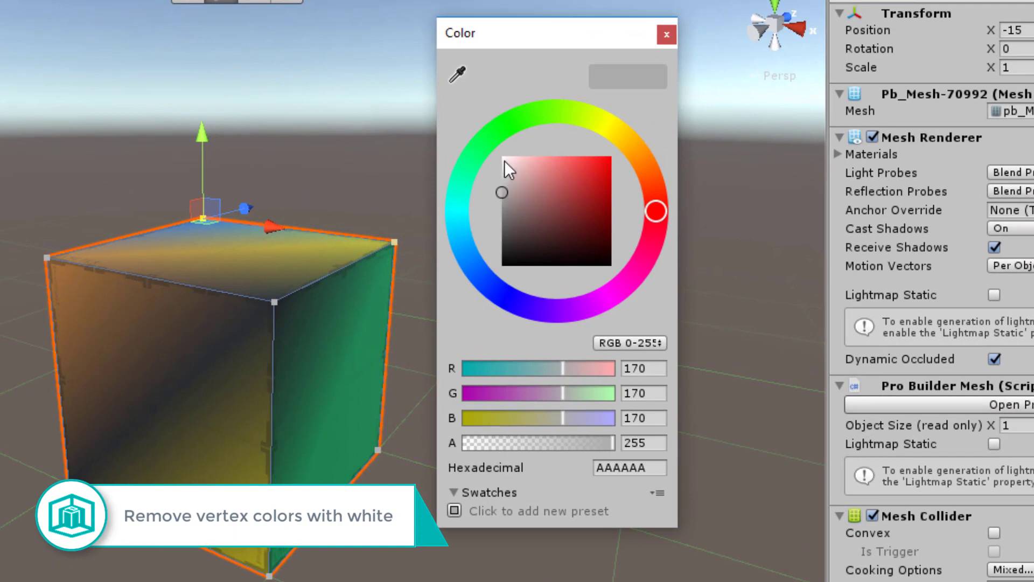
left_click_drag(506, 161, 488, 134)
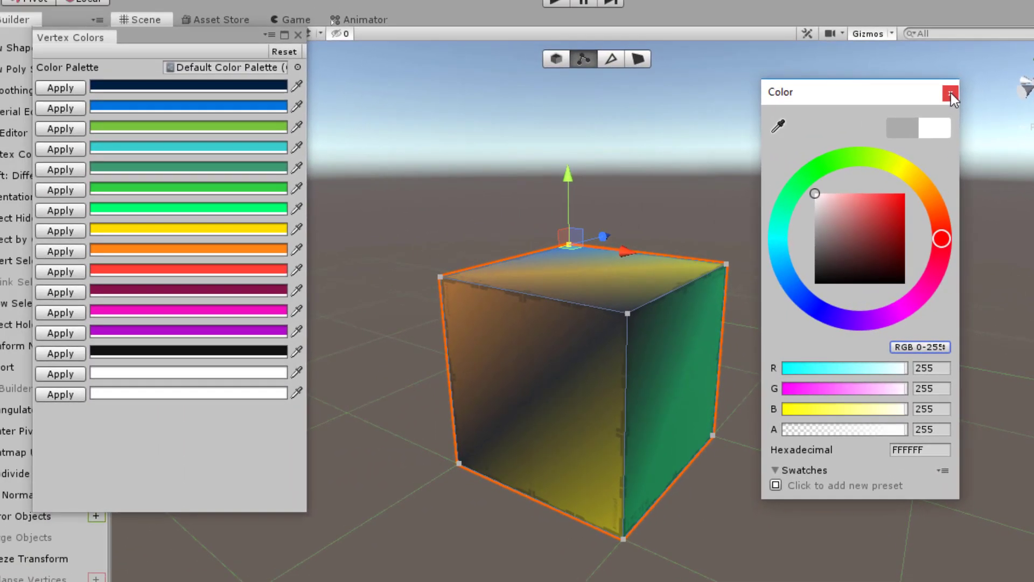
left_click(666, 34)
In face selection mode, select all faces of the cube and apply White to remove its vertex colors.
left_click(640, 59)
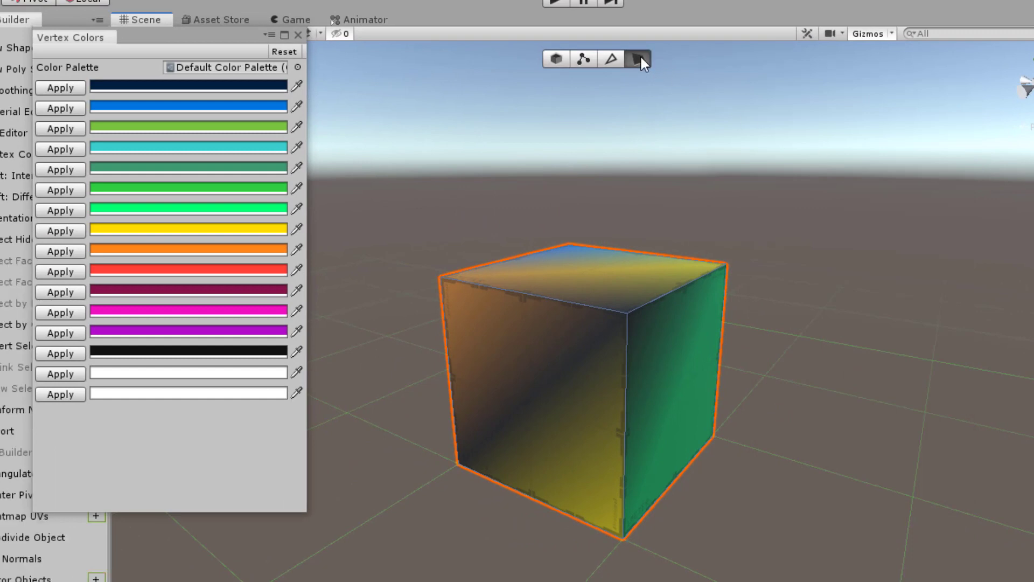
left_click(633, 277)
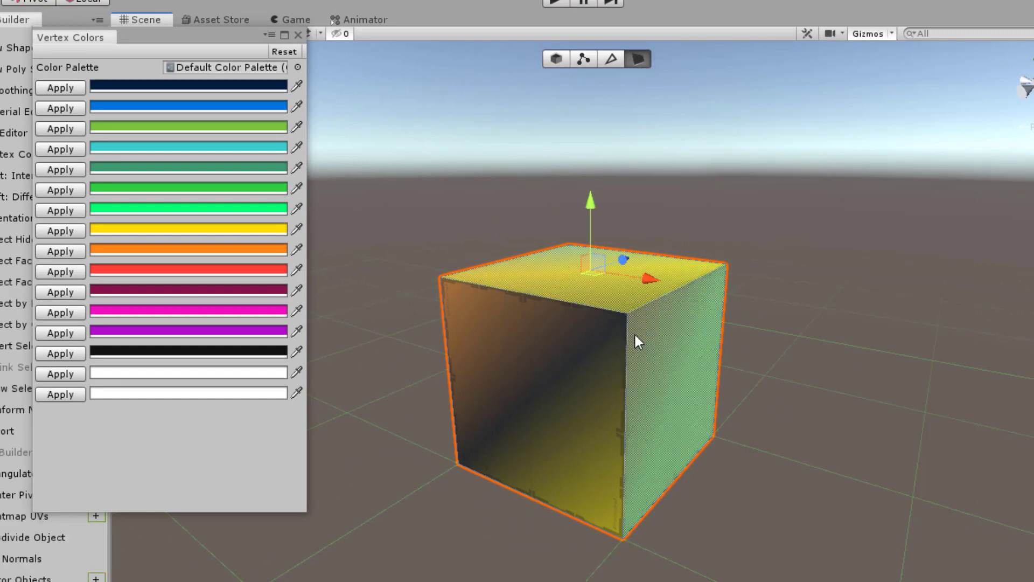
left_click(688, 377)
left_click(590, 357)
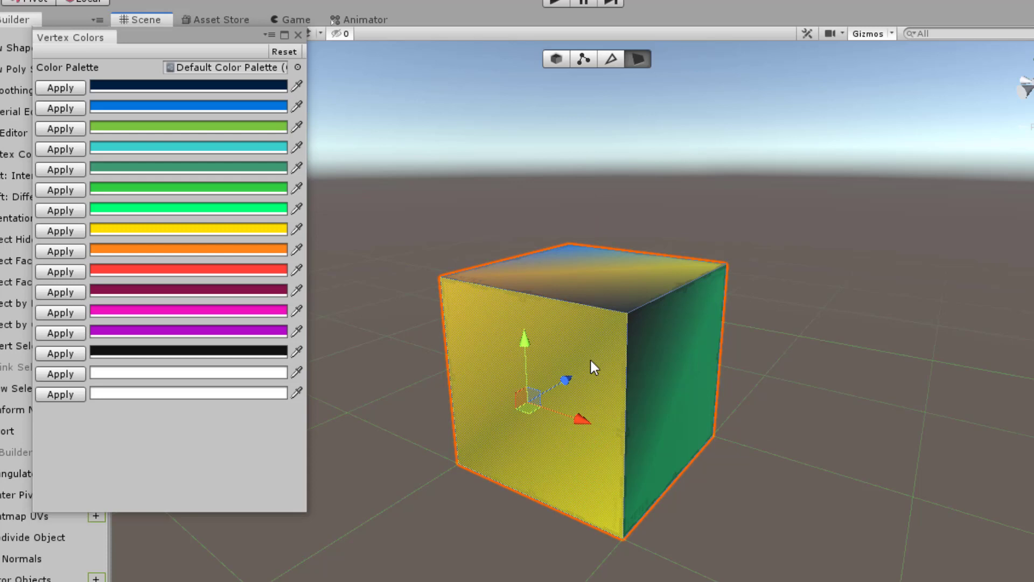
key("ctrl+a")
left_click(69, 392)
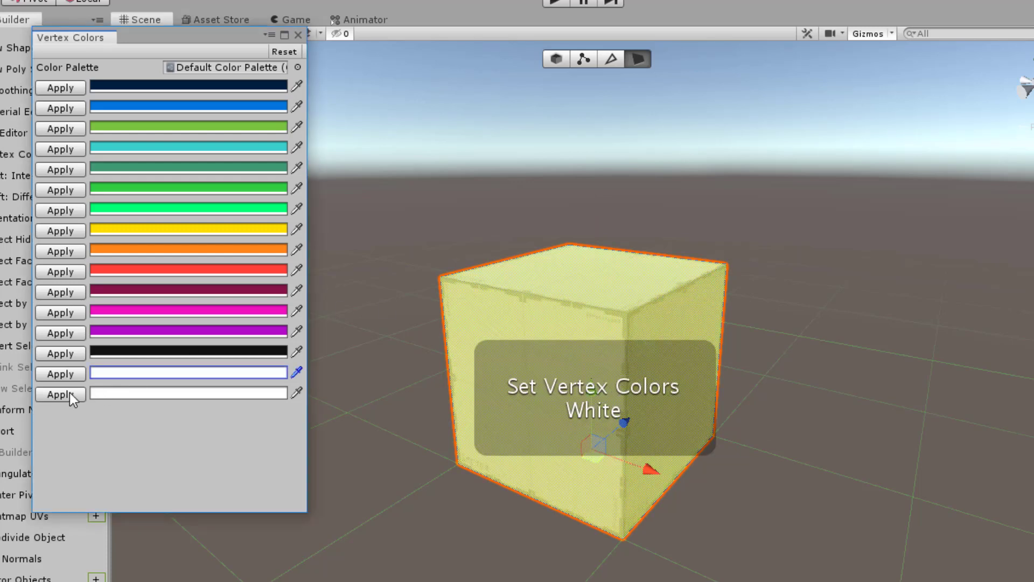
left_click(902, 330)
Reset the vertex color palette to its default colors.
middle_click_drag(884, 339, 922, 273)
left_click_drag(997, 276, 866, 272, "alt")
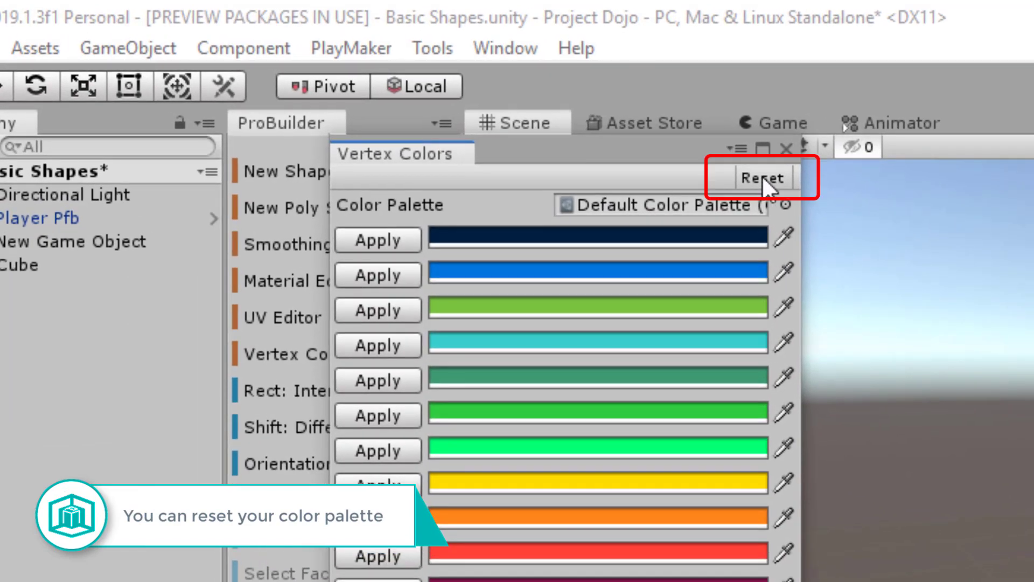
left_click(762, 178)
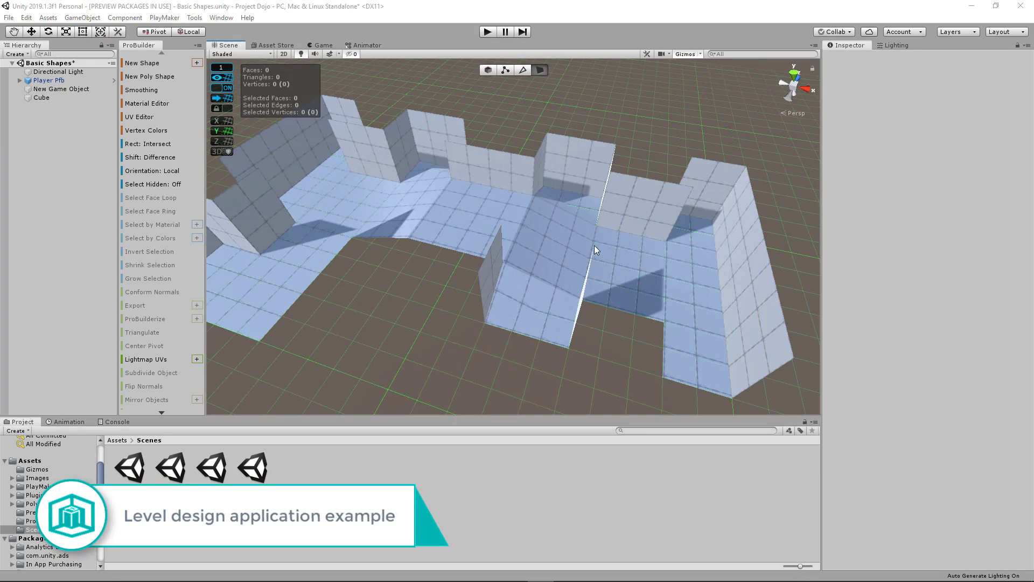
Open the Vertex Colors editor and apply the bright spring-green palette color to the level's sloped floor and adjoining corner area.
left_click_drag(510, 239, 588, 194, "alt")
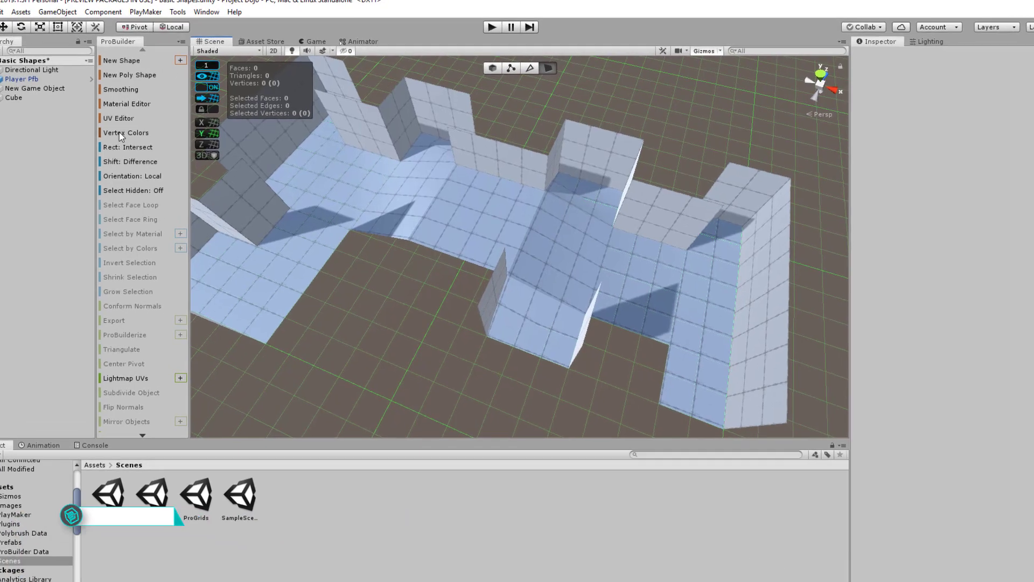
left_click(132, 131)
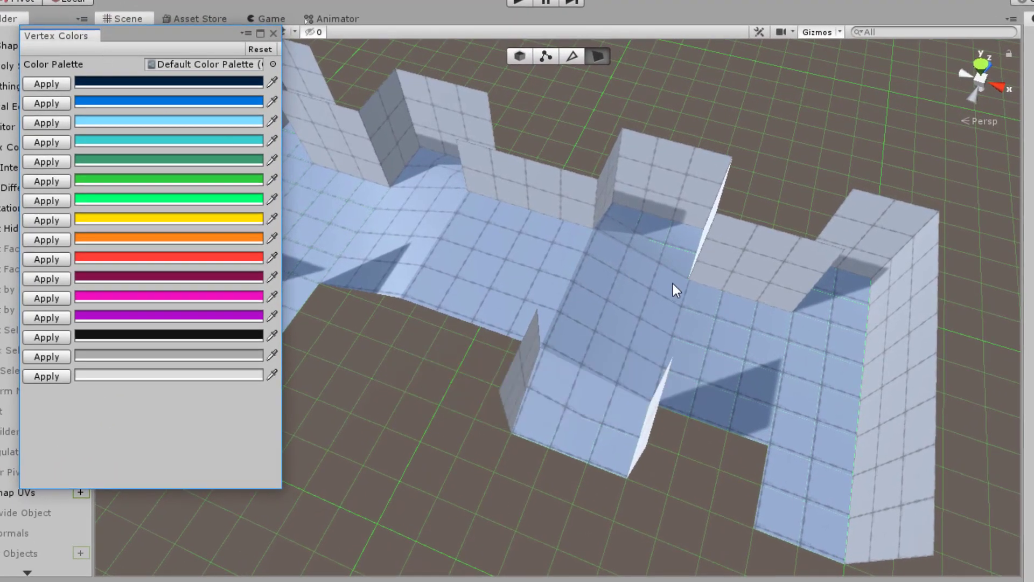
left_click_drag(730, 302, 614, 261, "alt")
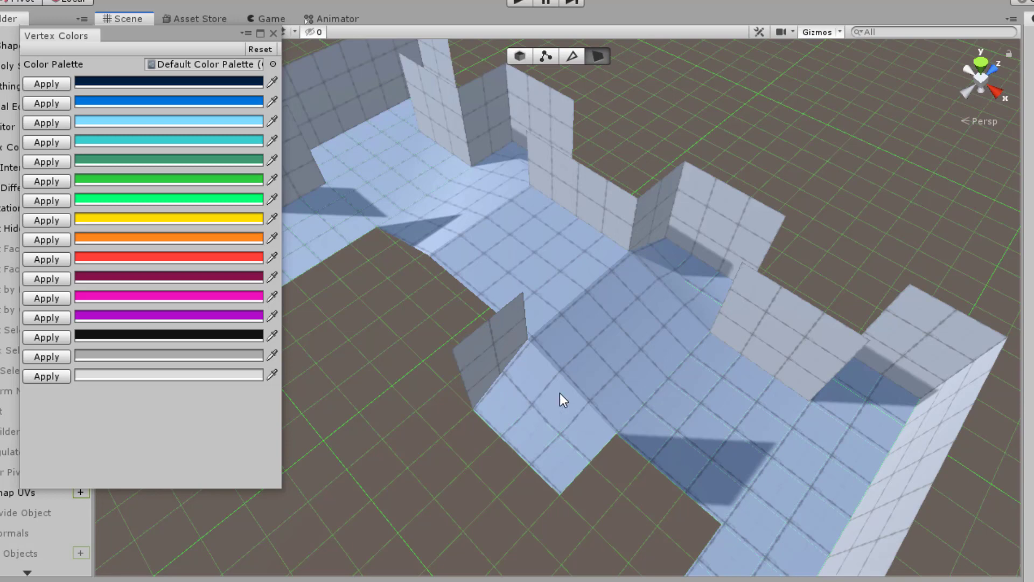
scroll(604, 376, "up", 2)
middle_click_drag(727, 370, 681, 339)
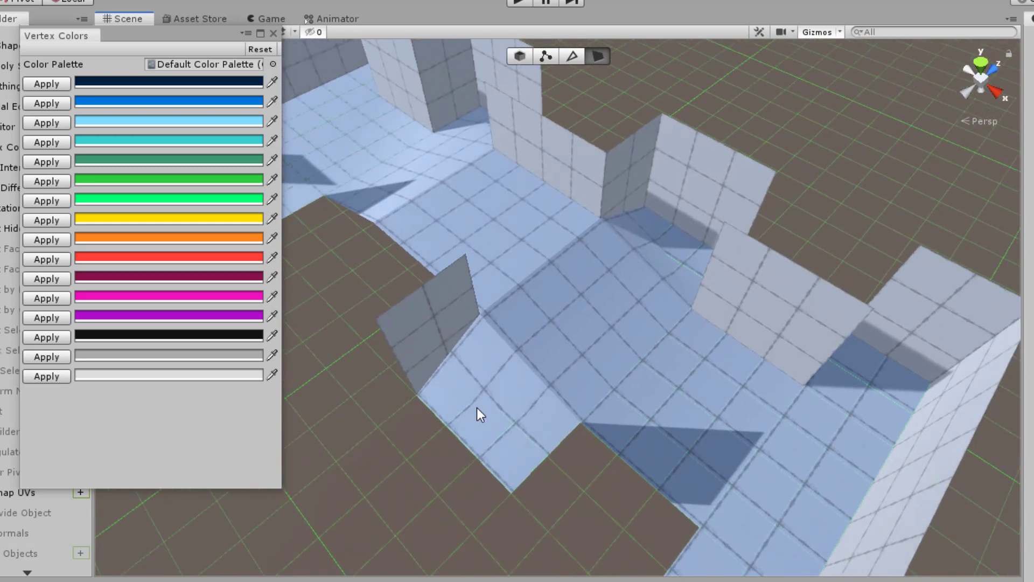
left_click(579, 307)
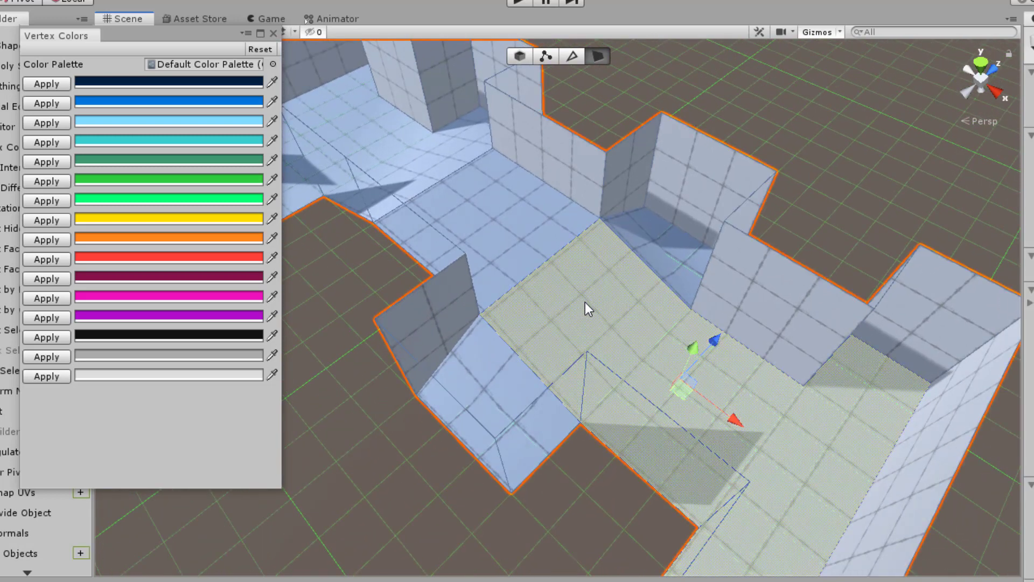
key("f")
left_click_drag(636, 316, 687, 237, "alt")
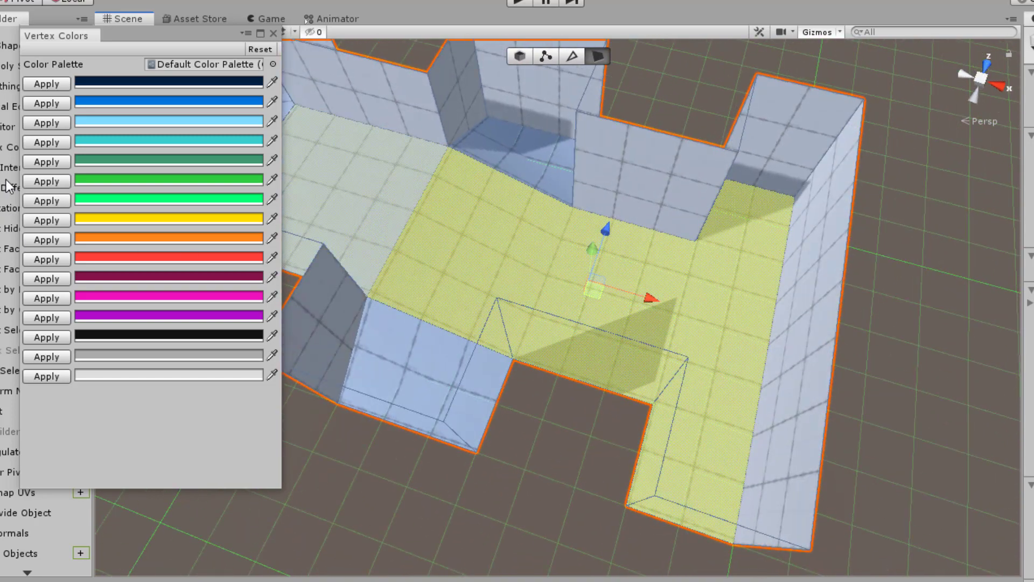
left_click(46, 200)
left_click(532, 439)
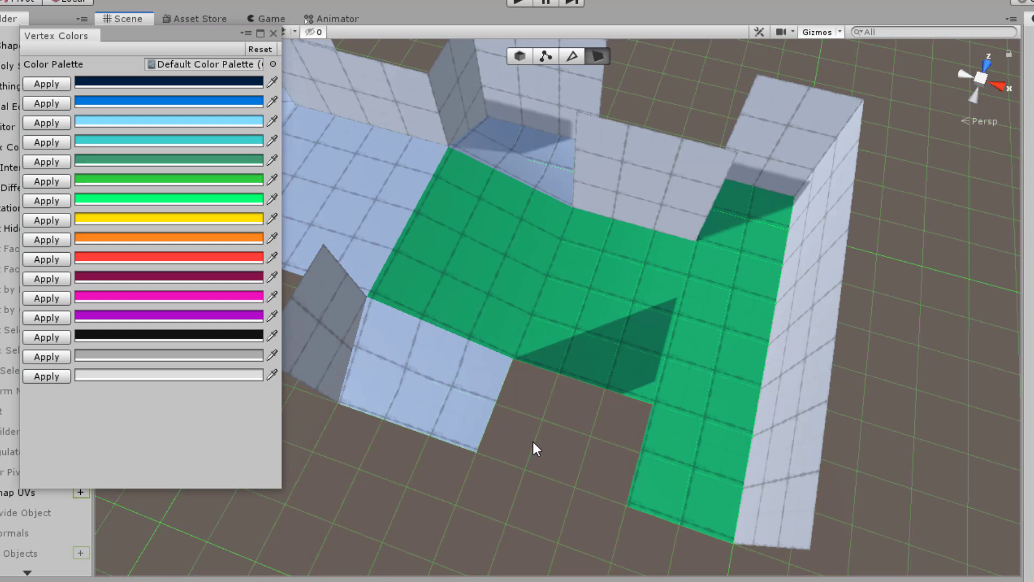
Apply Dark Raspberry to the two small floor faces on either side of the green sloped floor.
middle_click_drag(532, 440, 705, 455)
left_click(488, 388)
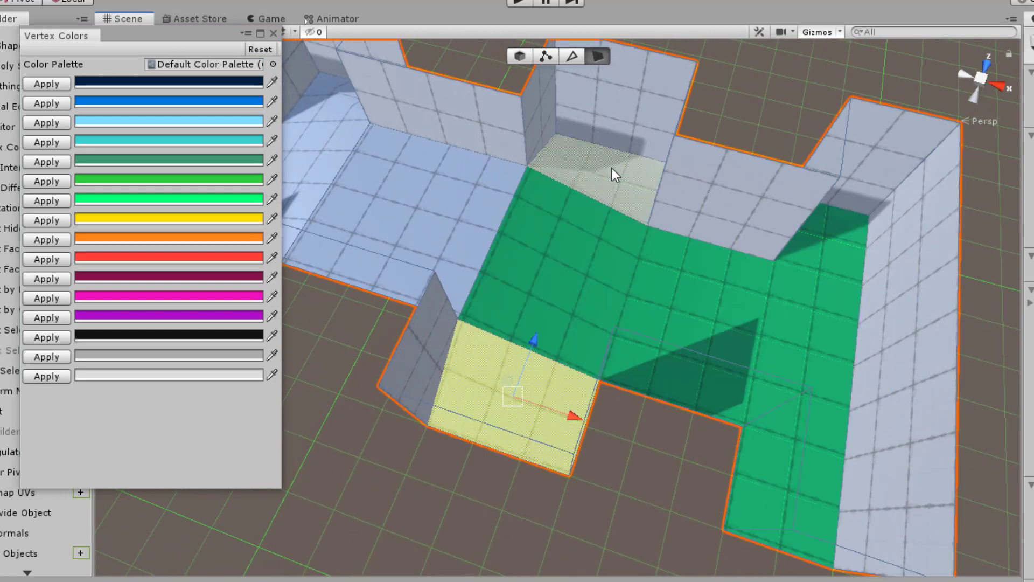
left_click(617, 186, "shift")
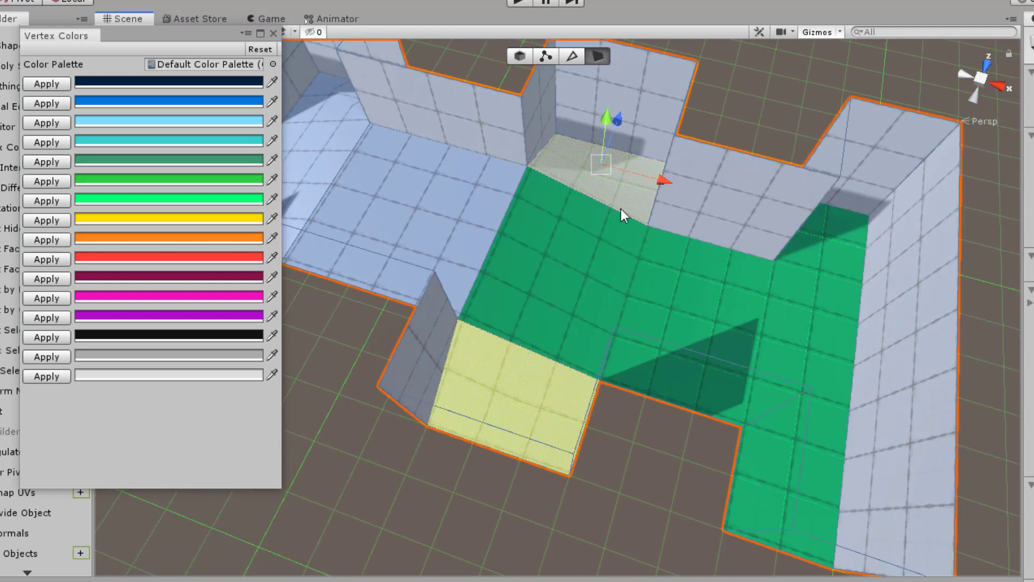
left_click(46, 279)
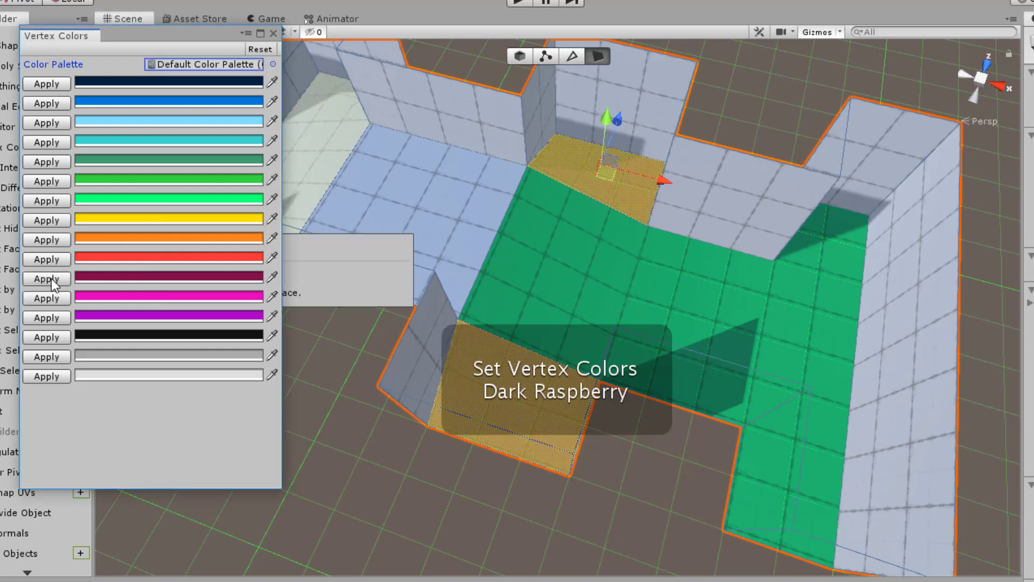
left_click(674, 510)
Apply the red palette color to the flat floor section adjoining the upper end of the green slope.
left_click_drag(534, 398, 669, 399, "alt")
middle_click_drag(503, 397, 710, 359)
left_click(593, 298)
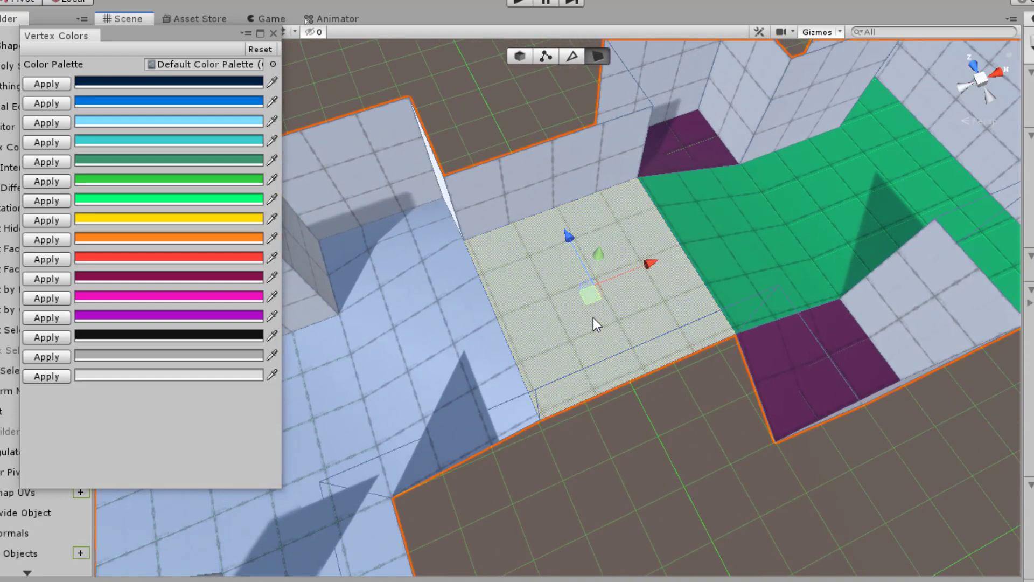
scroll(603, 296, "up", 1)
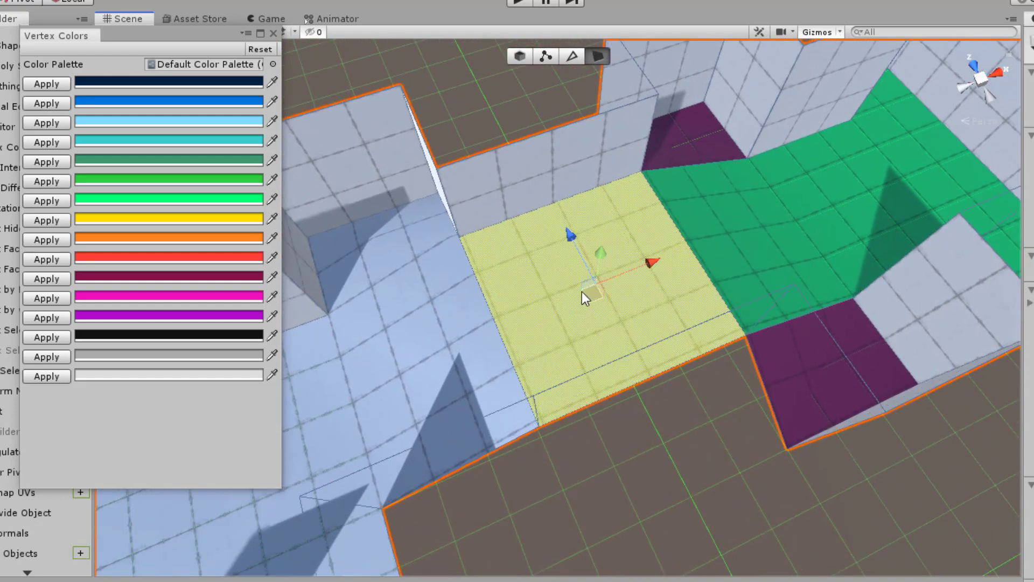
left_click(43, 260)
left_click(738, 476)
scroll(561, 407, "down", 3)
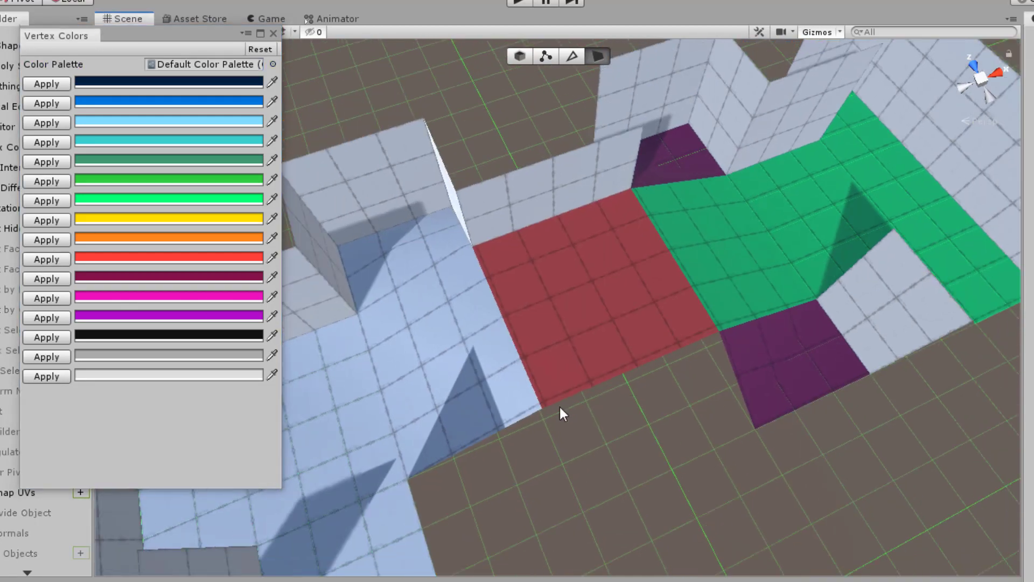
Select the large unpainted floor section beyond the red area and examine the level's color-coded zones from several angles.
left_click_drag(560, 406, 718, 331, "alt")
left_click(700, 323)
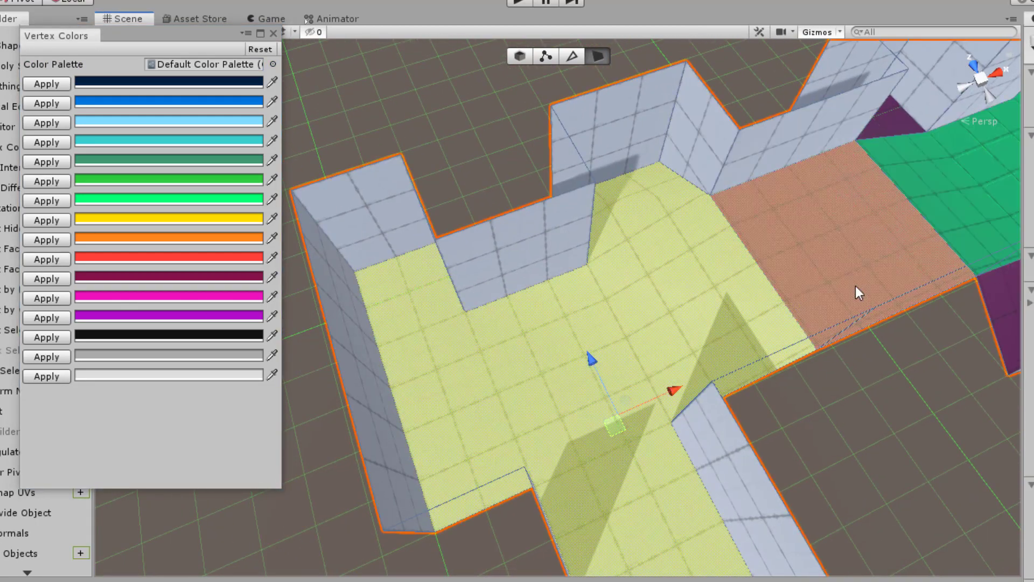
middle_click_drag(858, 291, 647, 219)
middle_click_drag(767, 201, 775, 481)
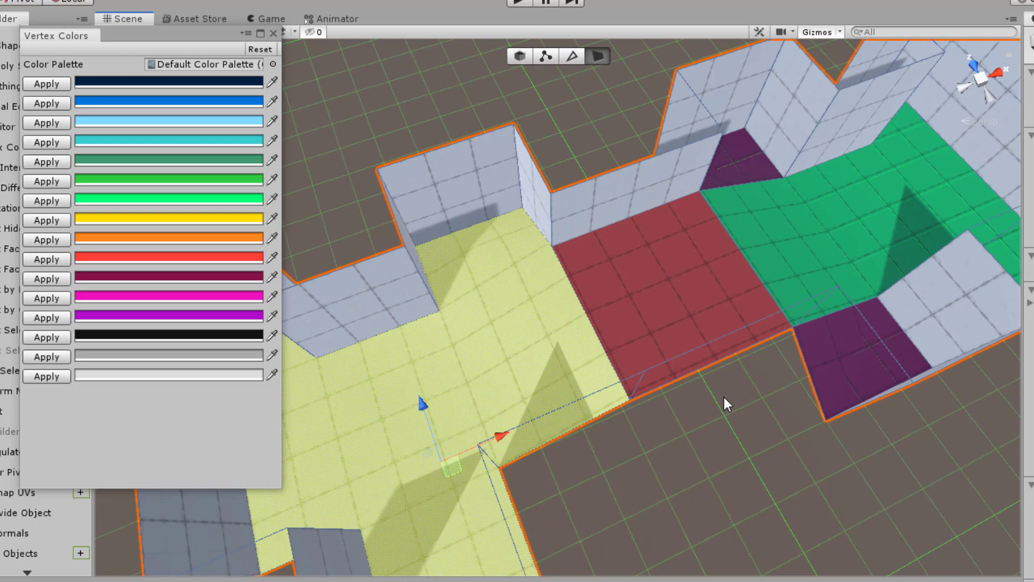
left_click(574, 221)
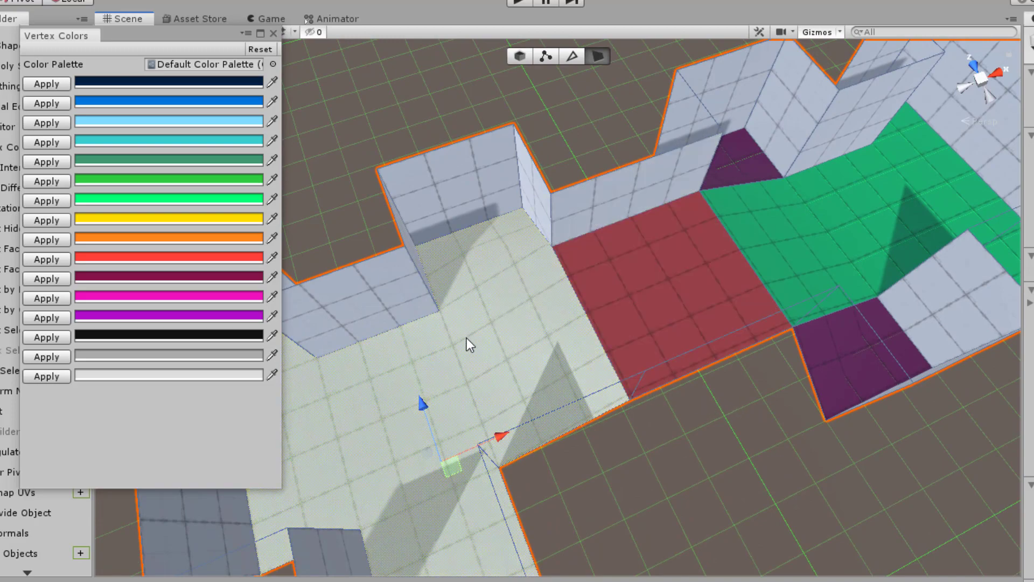
left_click_drag(485, 409, 709, 305, "alt")
middle_click_drag(633, 392, 636, 282)
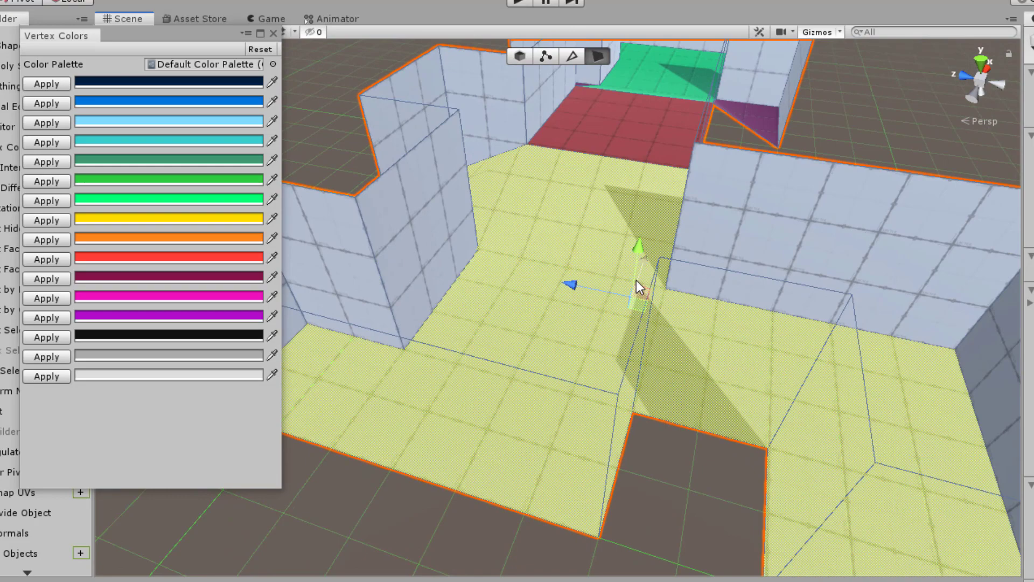
left_click_drag(806, 238, 902, 401, "alt")
middle_click_drag(901, 401, 636, 428)
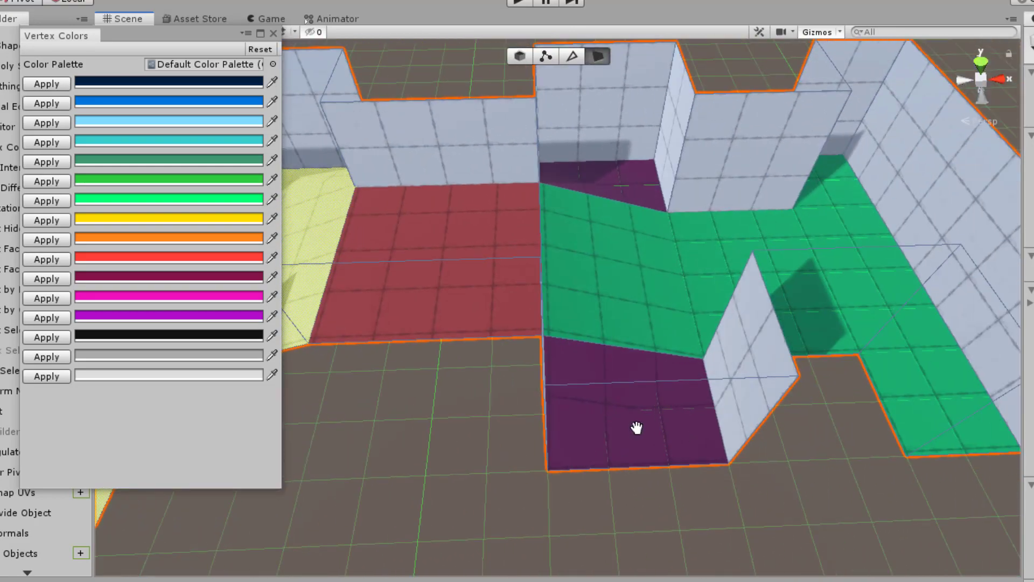
left_click_drag(752, 409, 962, 405, "alt")
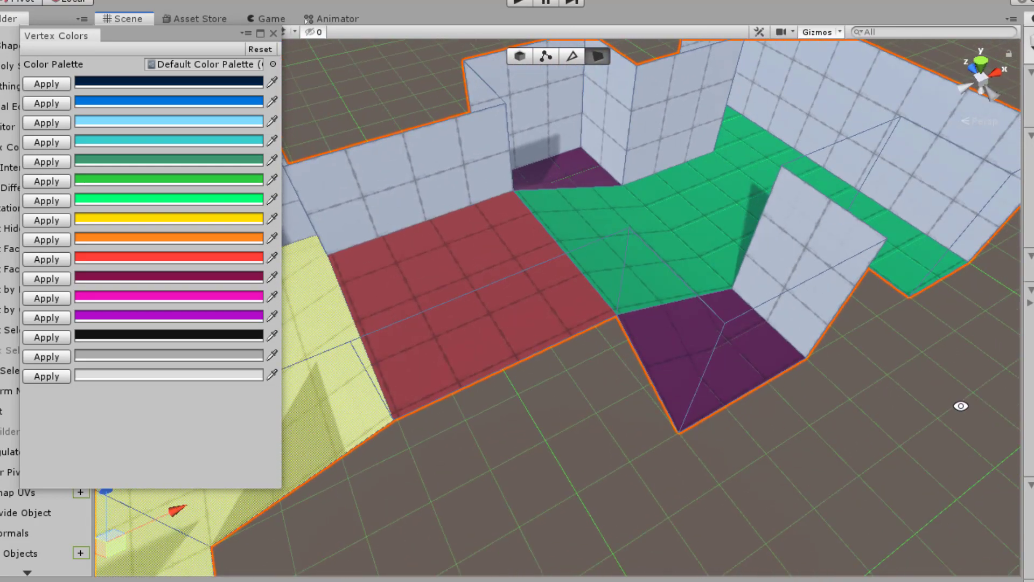